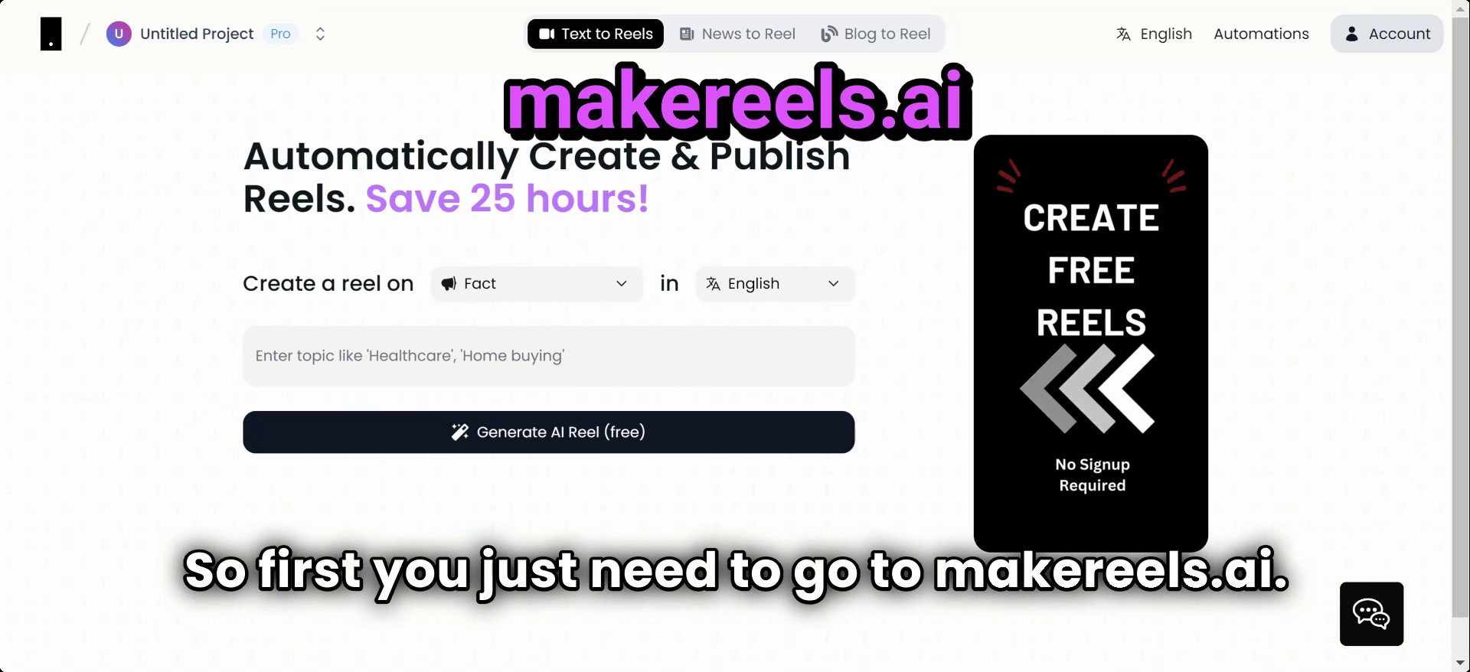
# Start a new automation from the Automations page.
pyautogui.click(679, 373)
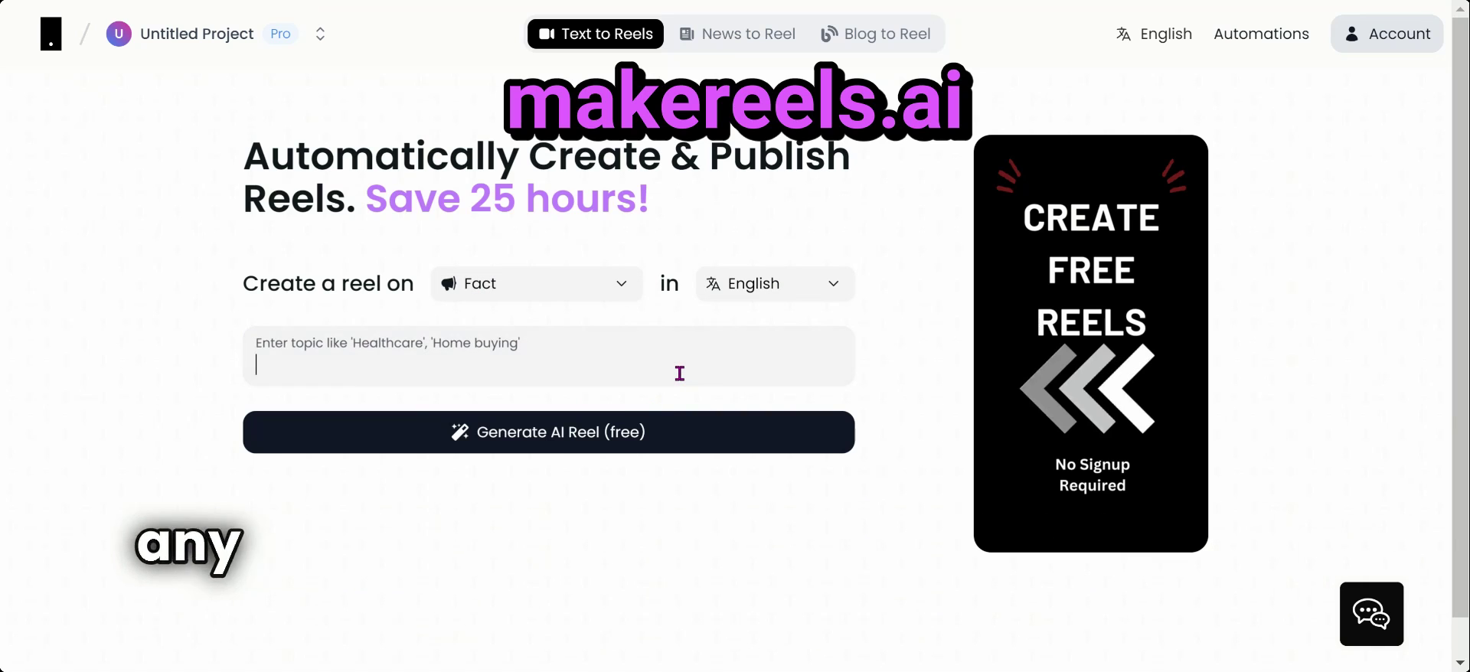
pyautogui.click(1237, 37)
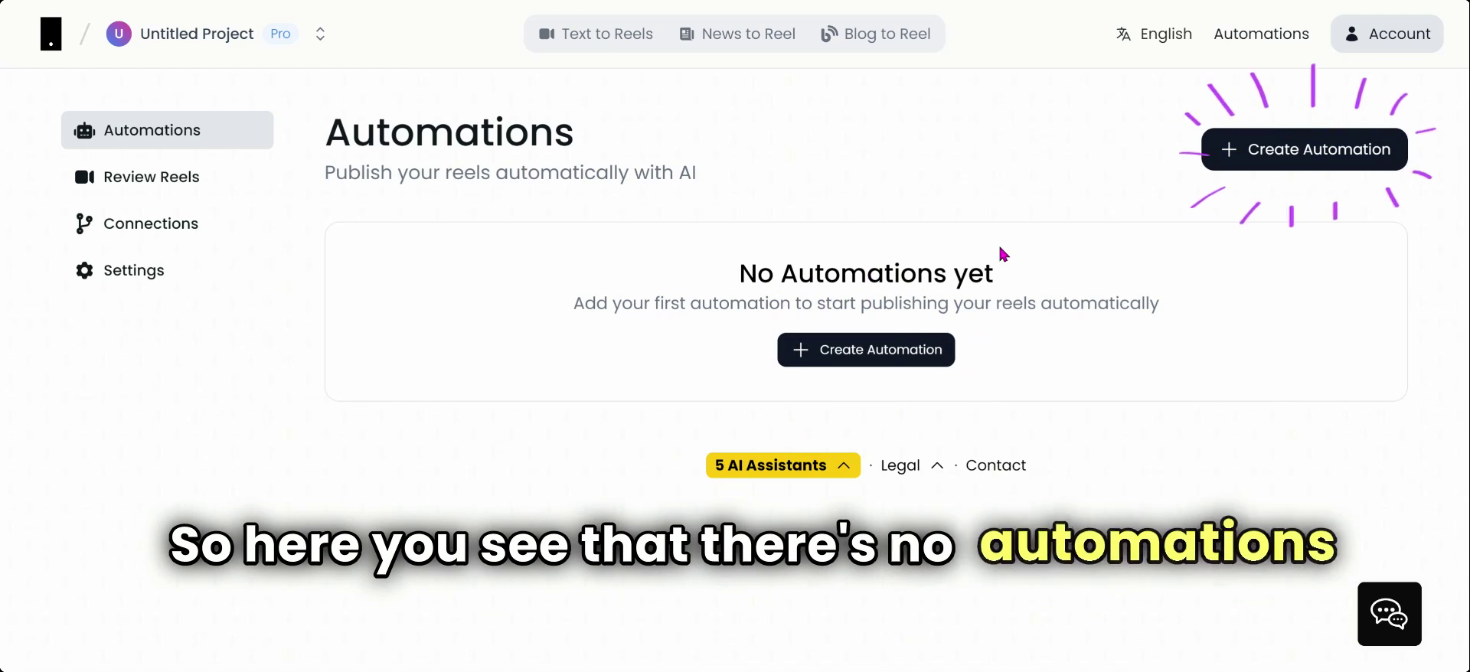
pyautogui.click(1234, 166)
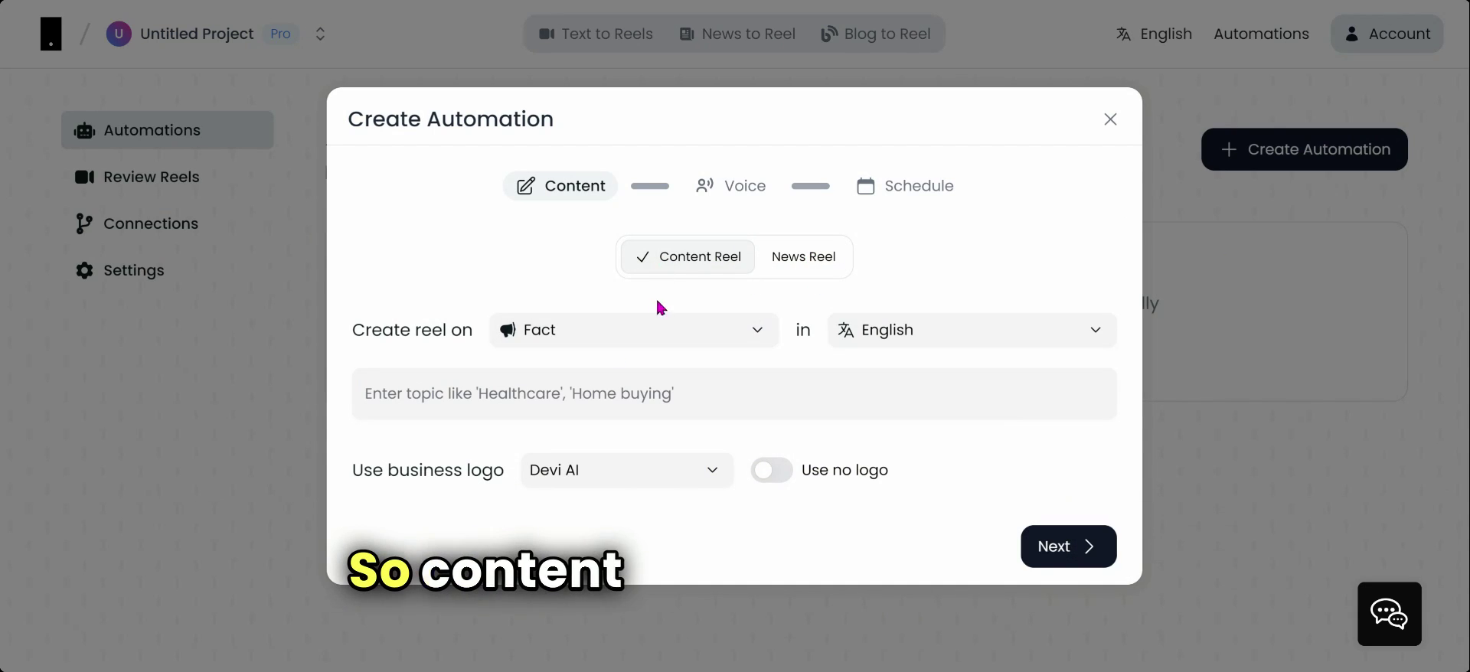
# Set the automation to Statistics reels on the topic 'Marketing' and continue.
pyautogui.click(639, 337)
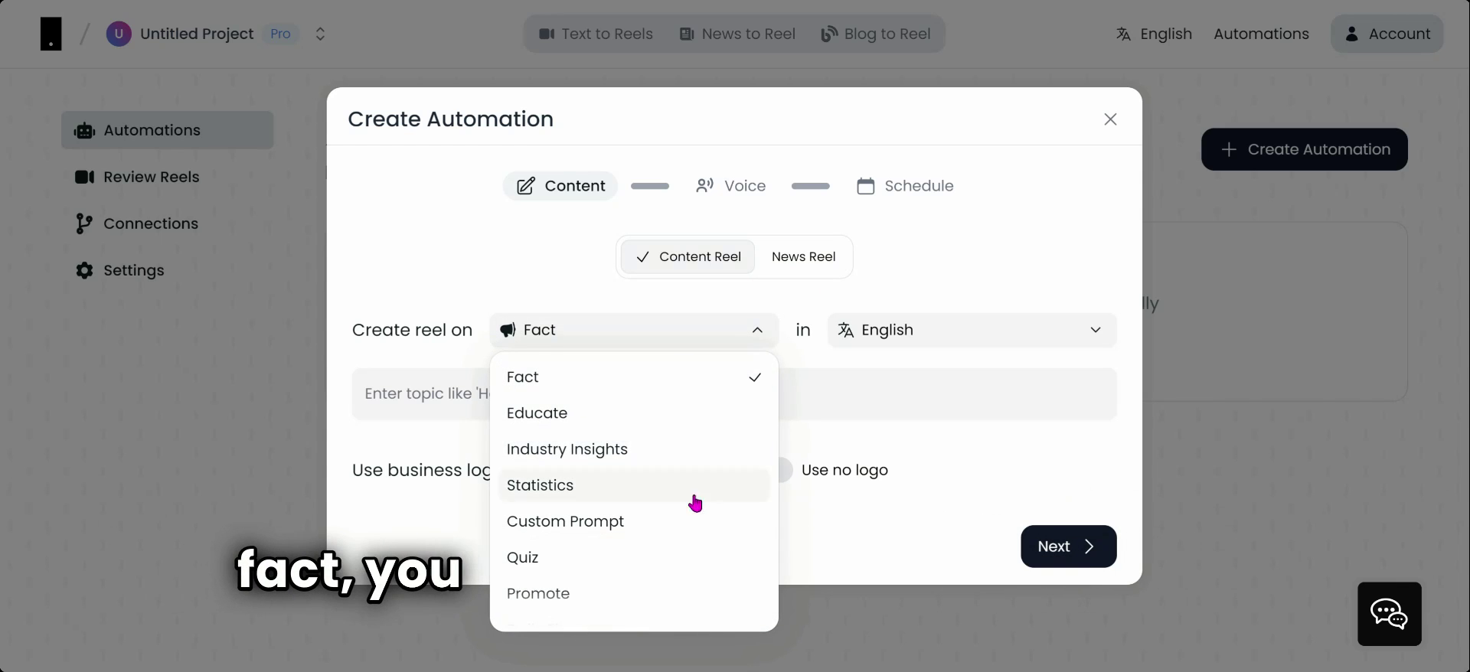
pyautogui.scroll(-2, 650, 516)
pyautogui.scroll(2, 653, 516)
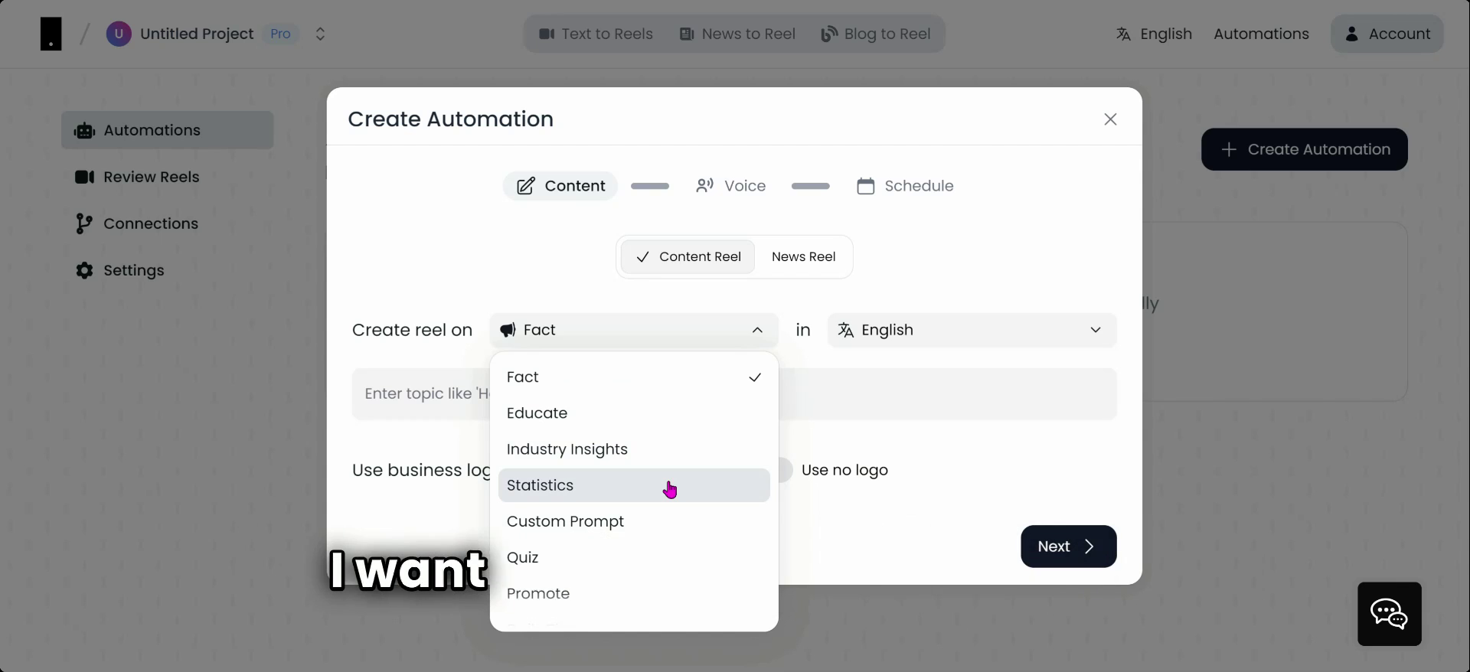
pyautogui.click(667, 487)
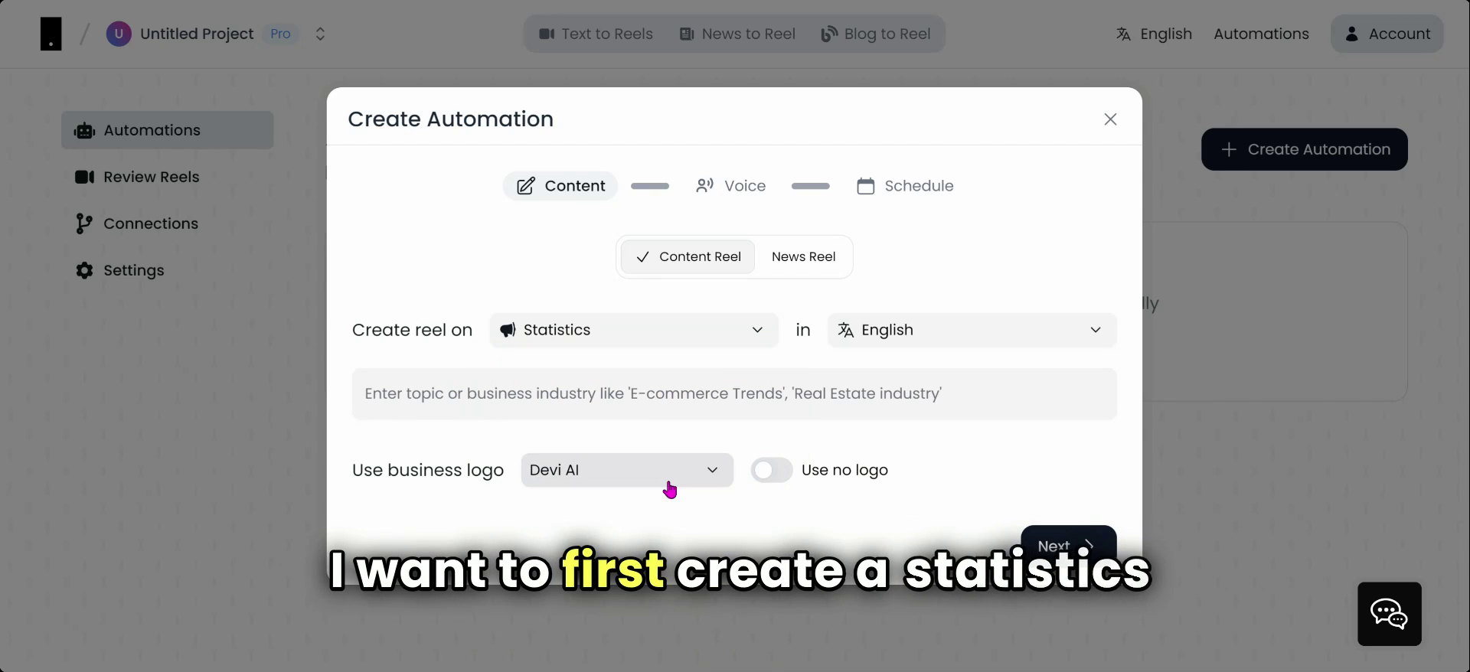
pyautogui.click(617, 398)
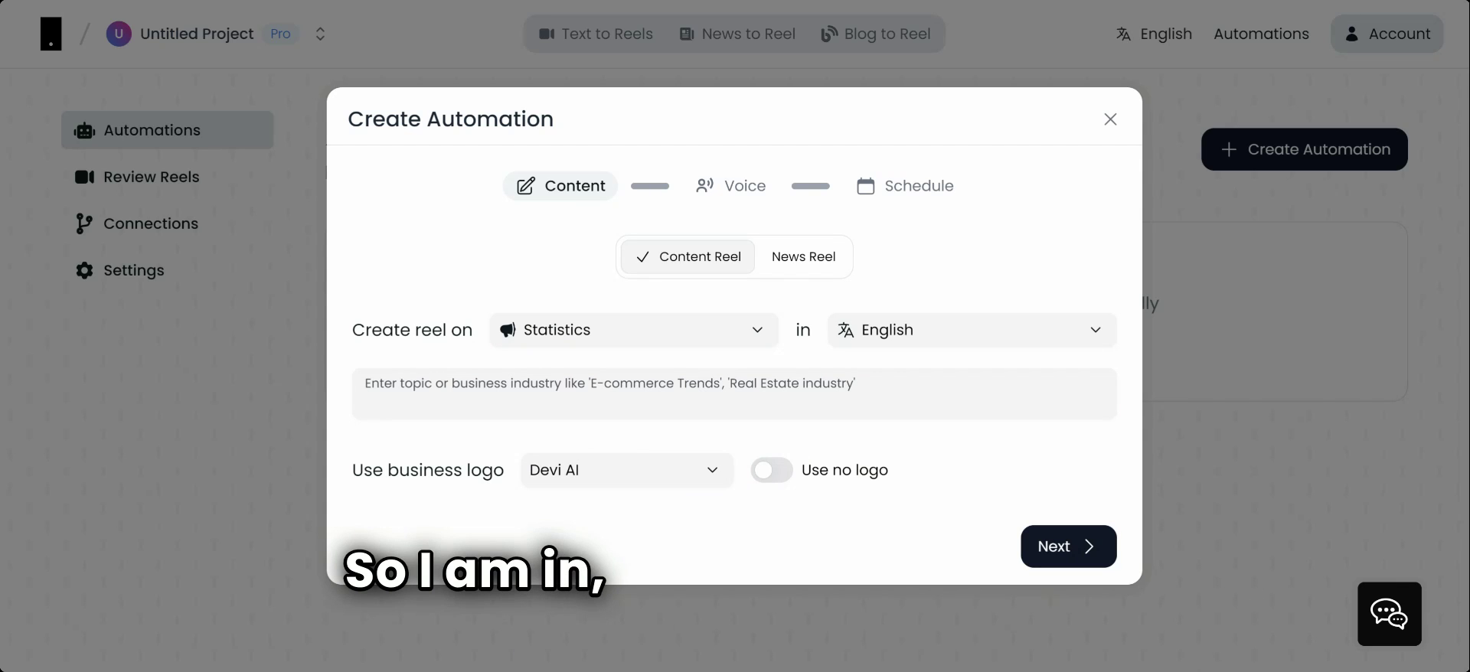
pyautogui.write('Marketing SO')
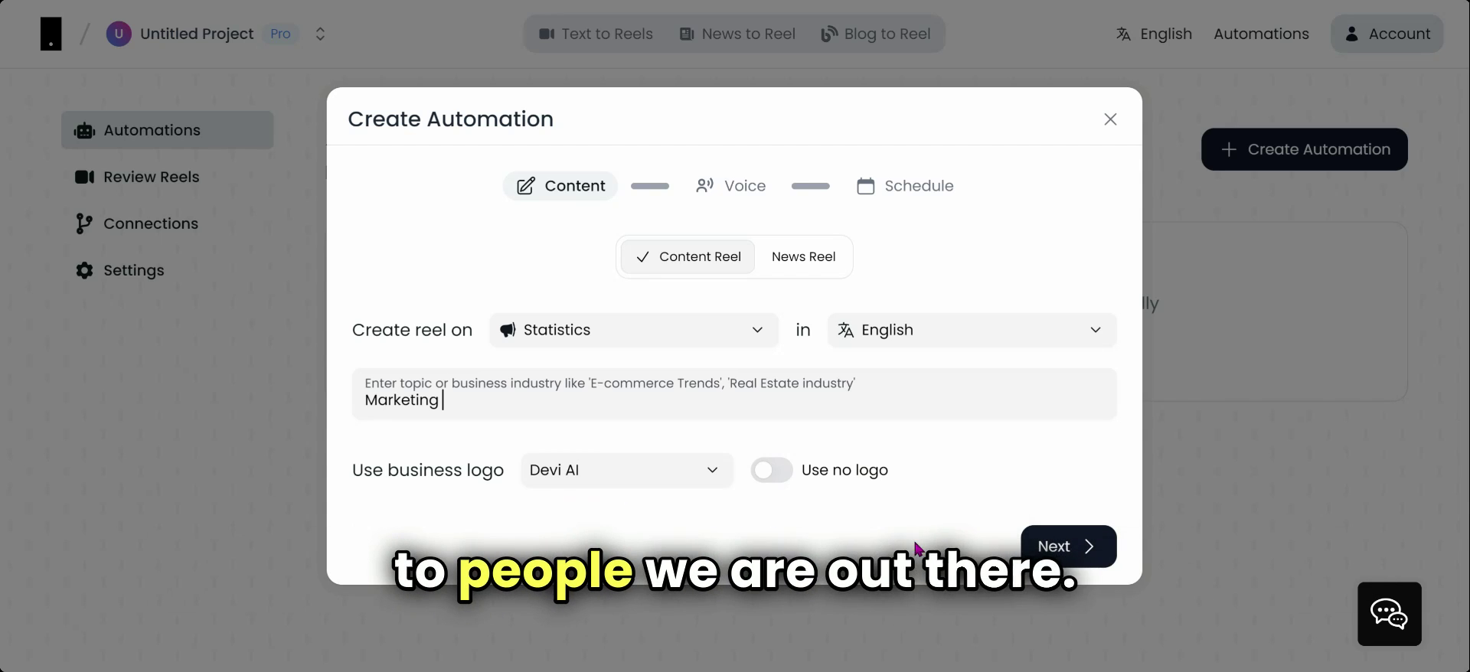
pyautogui.click(1060, 552)
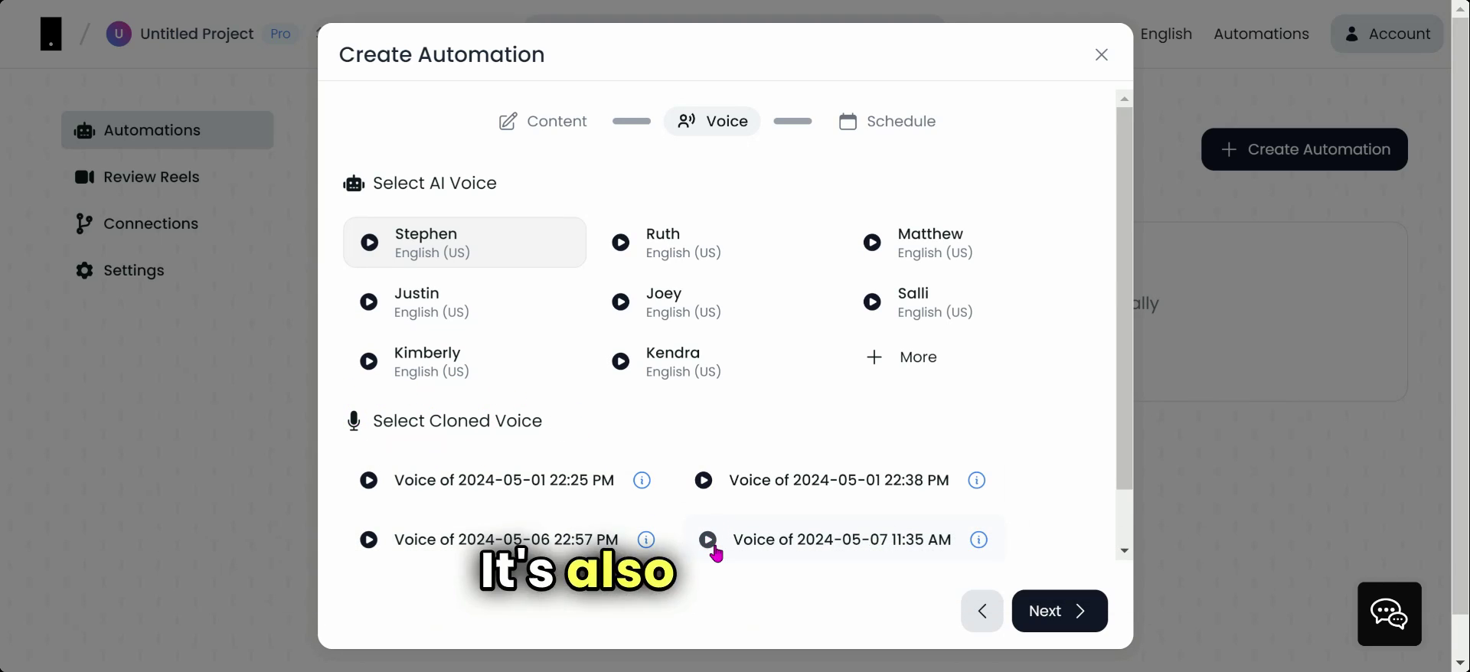
pyautogui.click(707, 541)
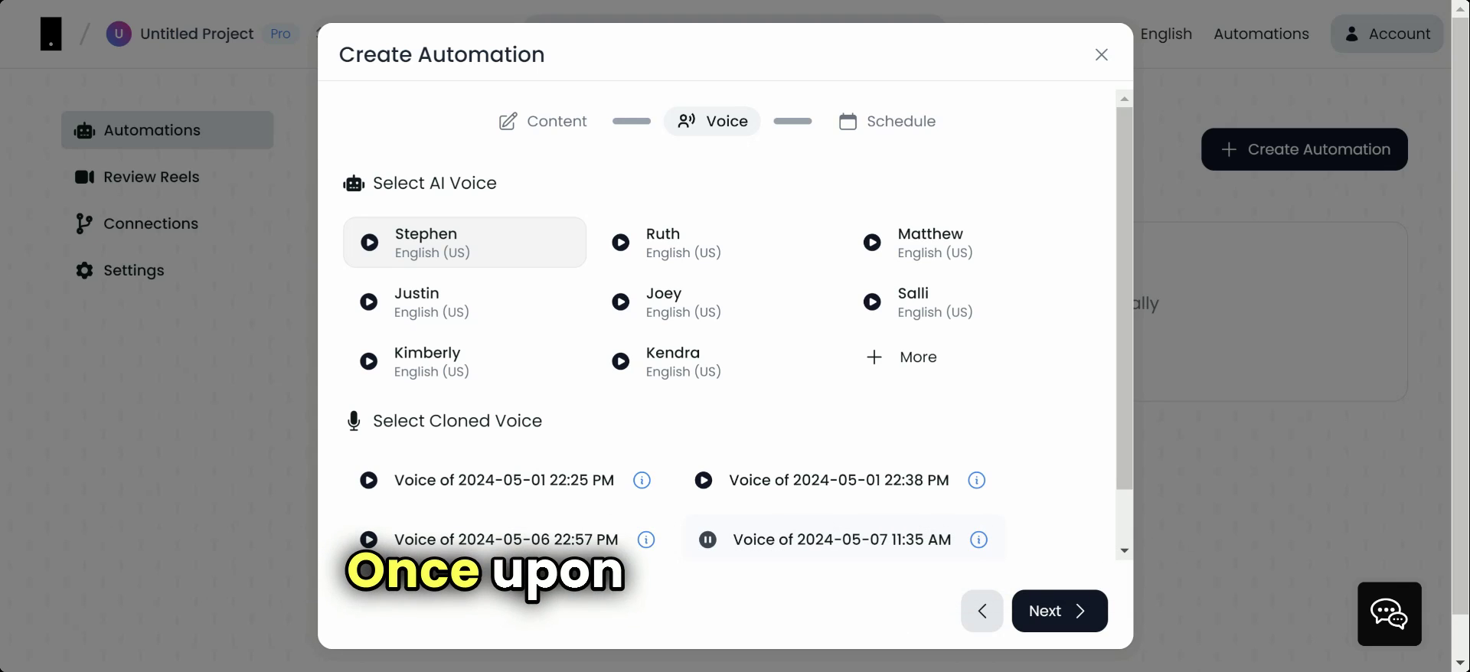
pyautogui.click(707, 540)
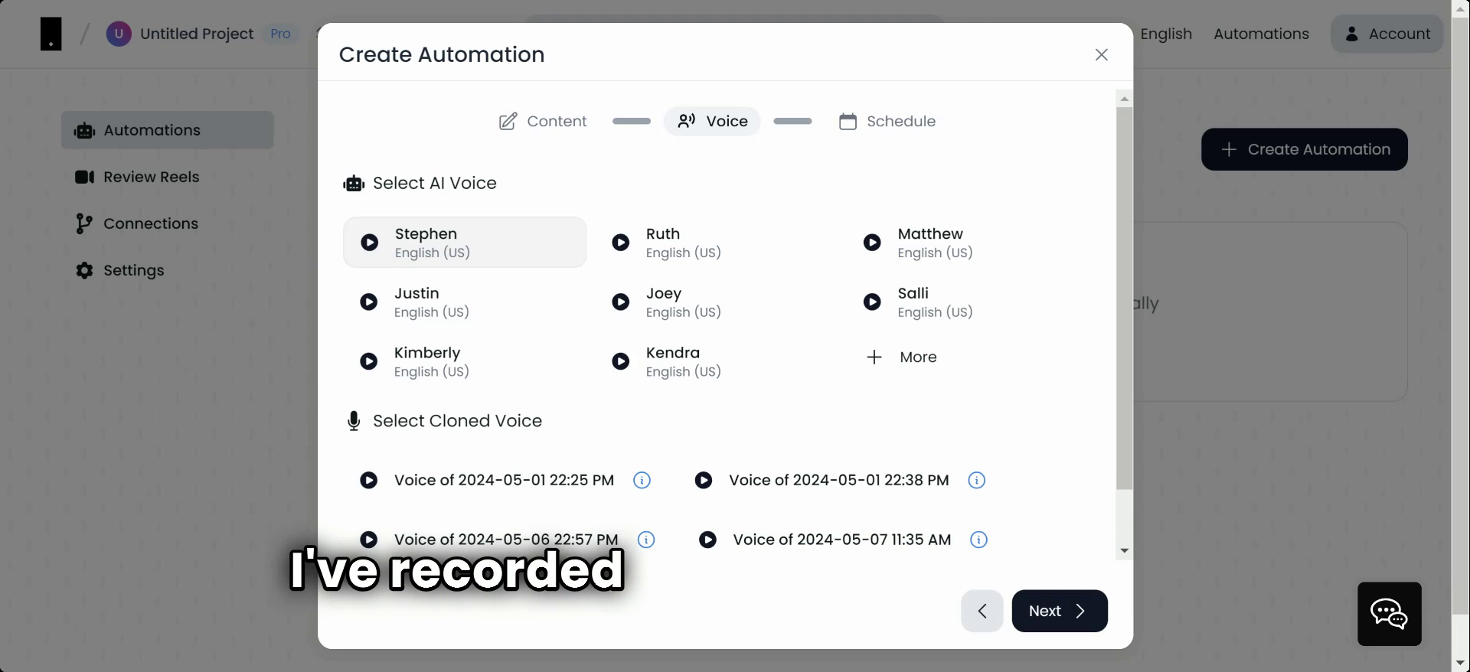
pyautogui.click(838, 544)
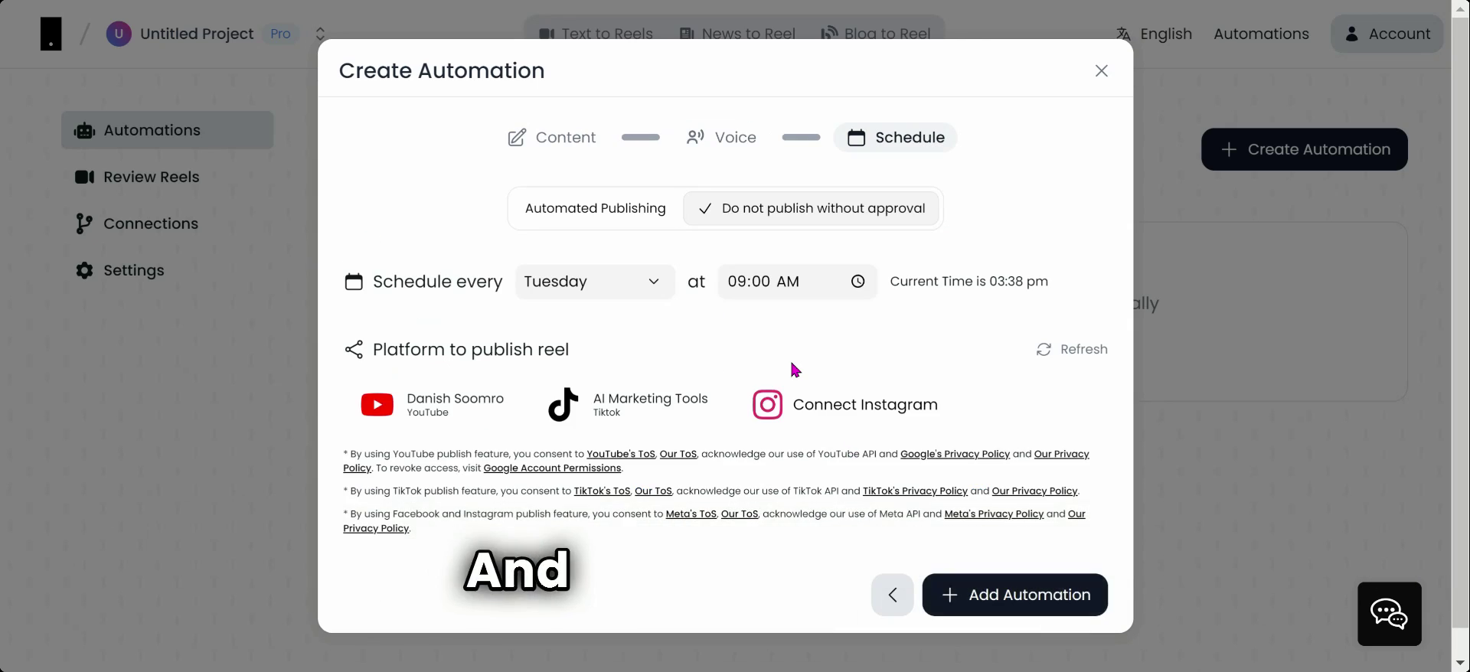
# Schedule weekly runs on Monday at 09:00 AM, keeping publishing held for approval.
pyautogui.click(610, 284)
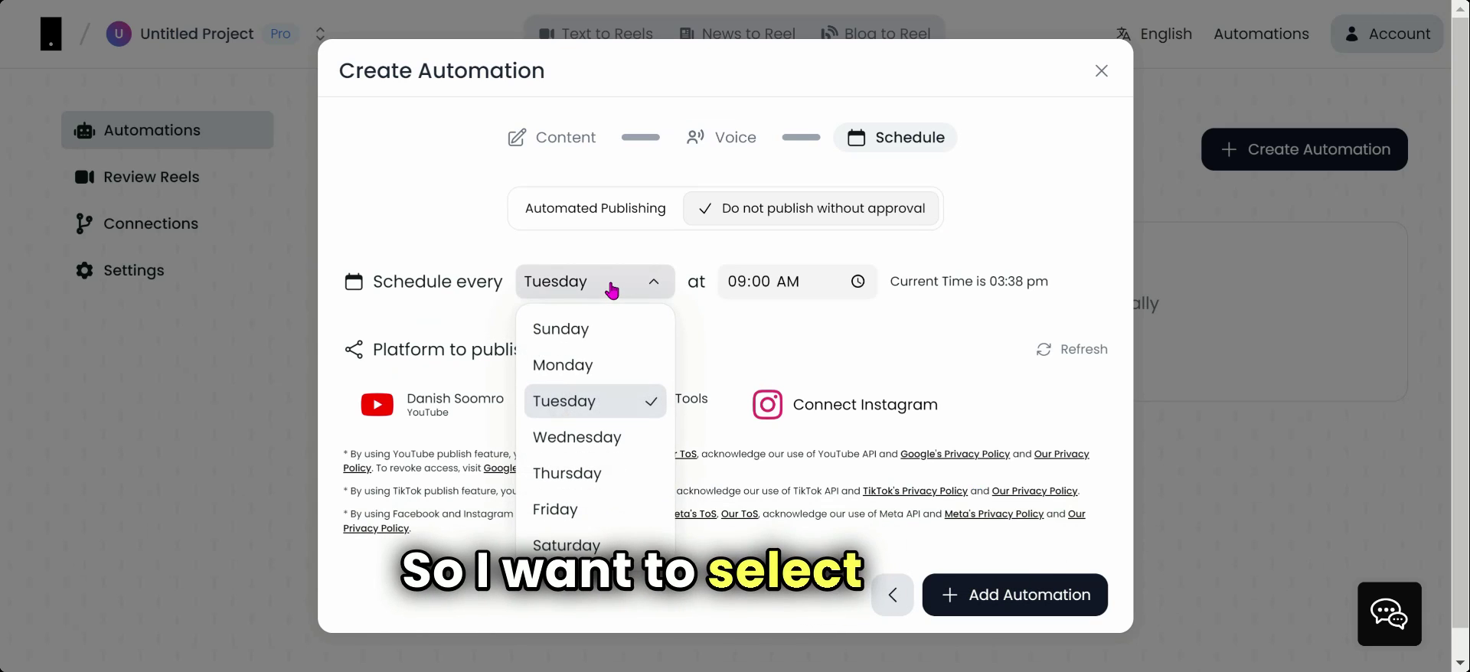
pyautogui.click(574, 370)
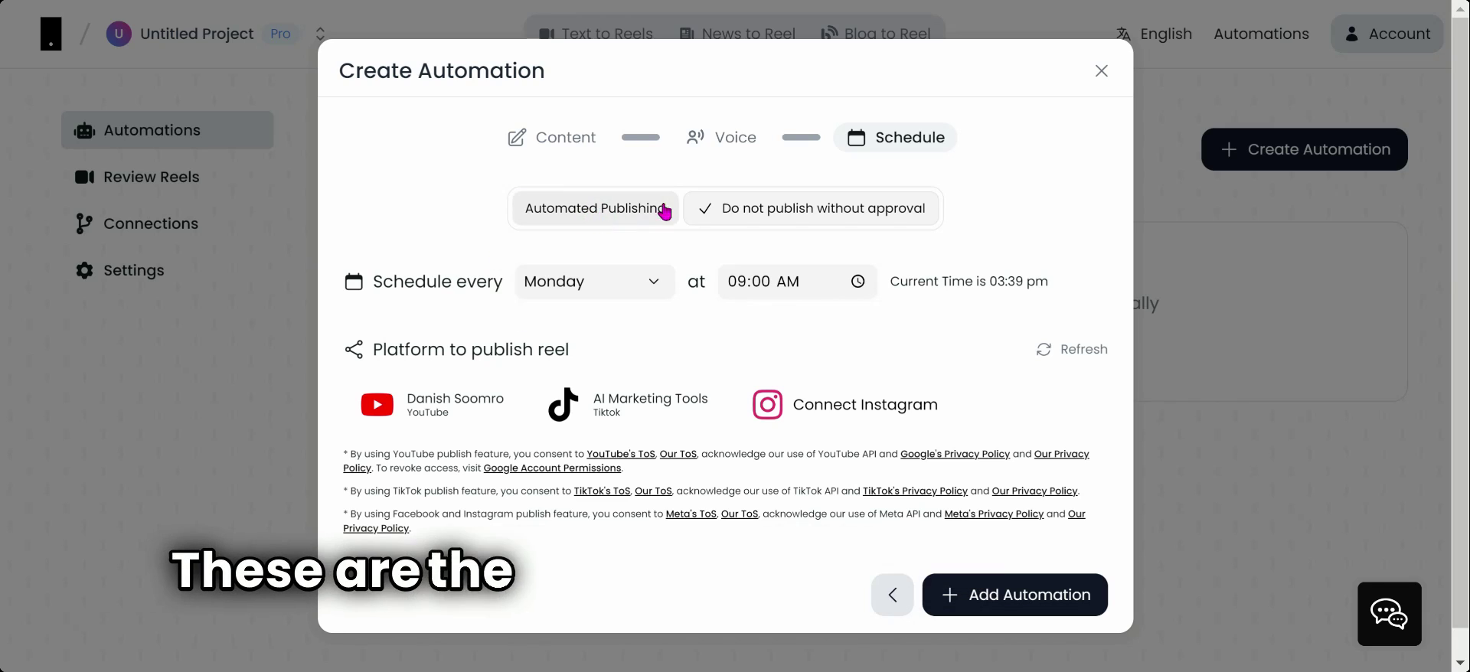
pyautogui.click(589, 216)
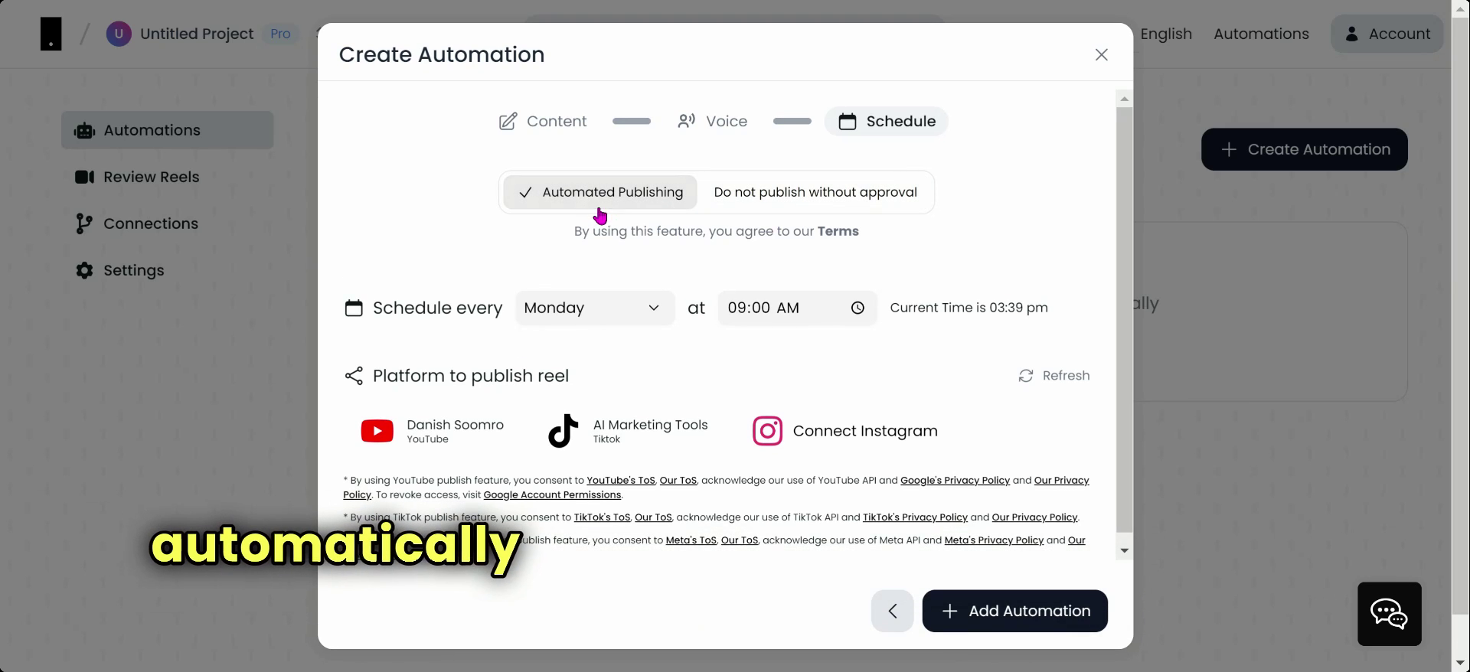
pyautogui.click(755, 200)
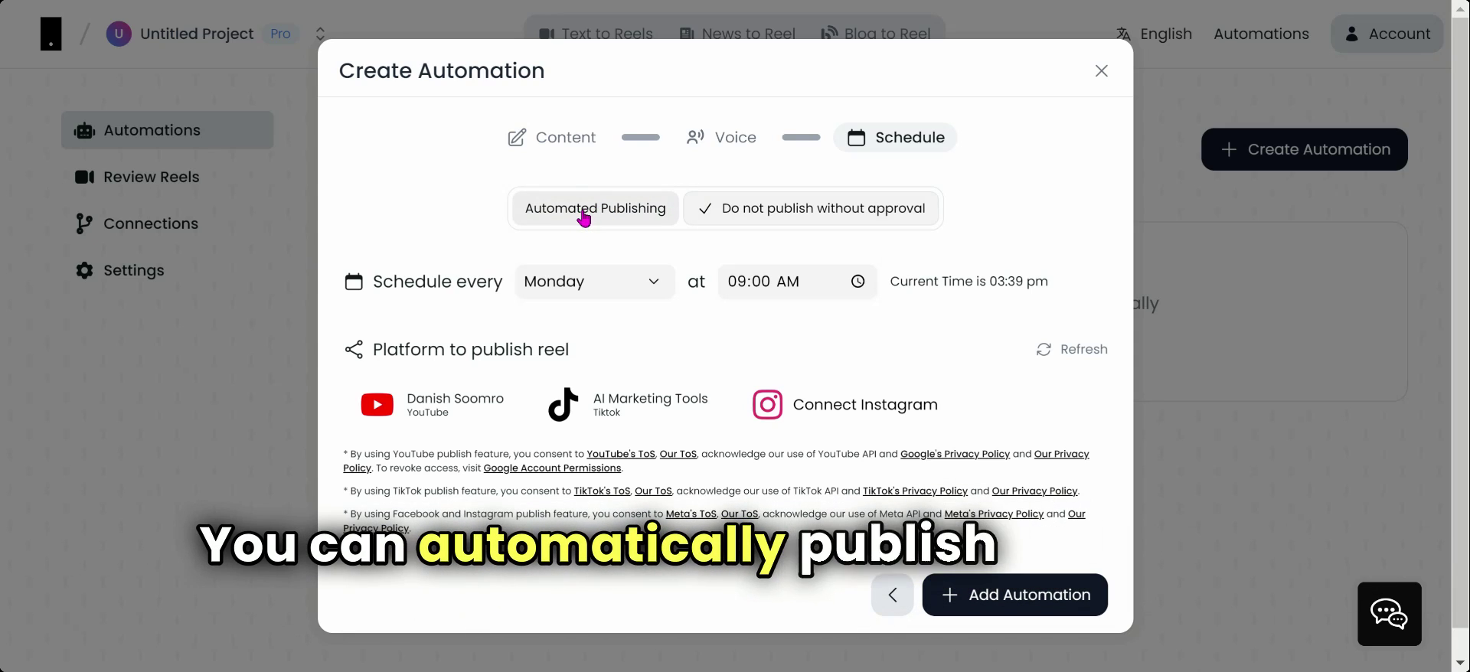
# Publish to the YouTube channel with video title '{title} | makereels.ai'.
pyautogui.click(511, 401)
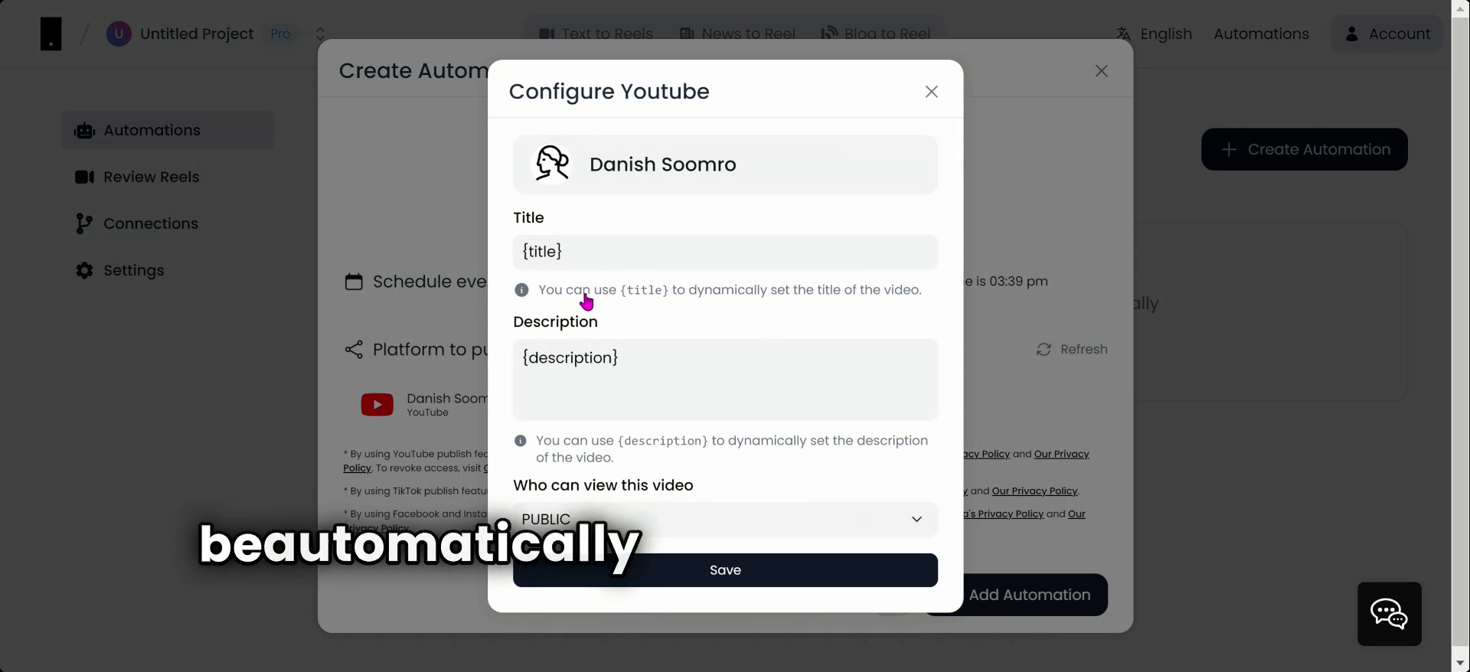
pyautogui.click(635, 250)
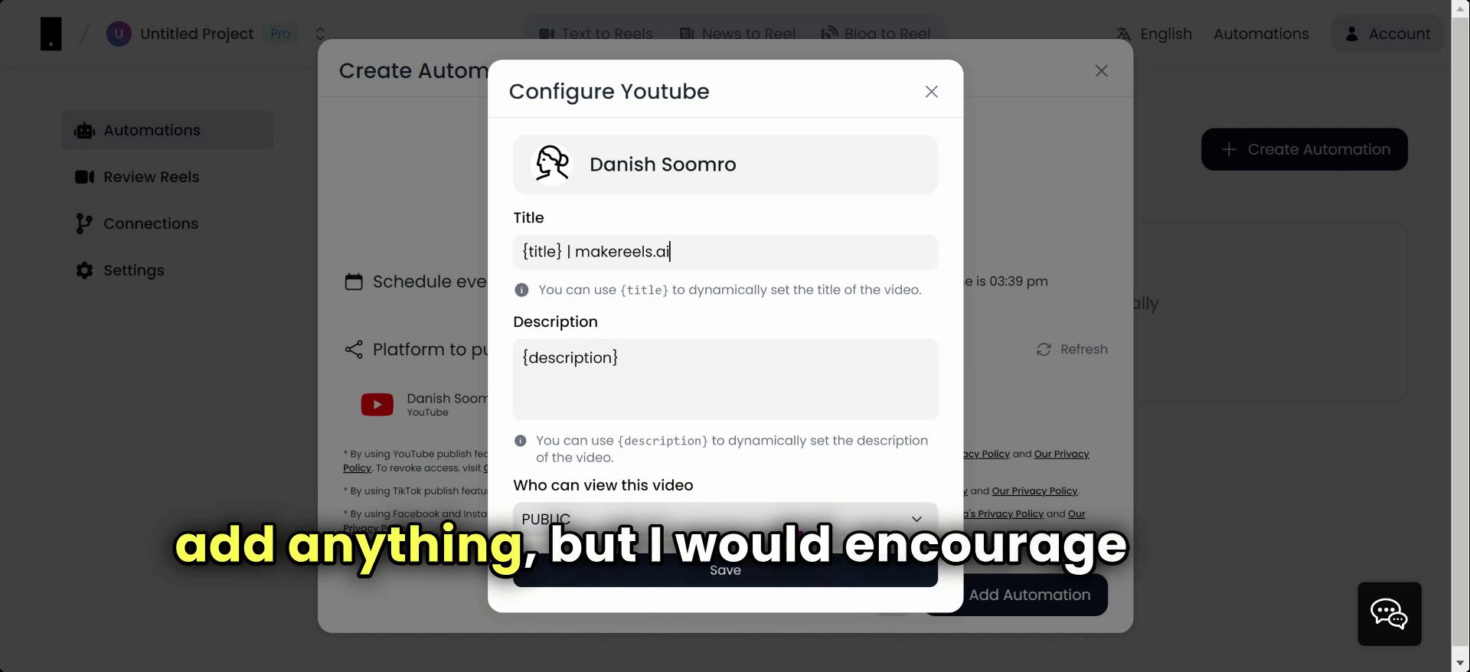
pyautogui.click(706, 579)
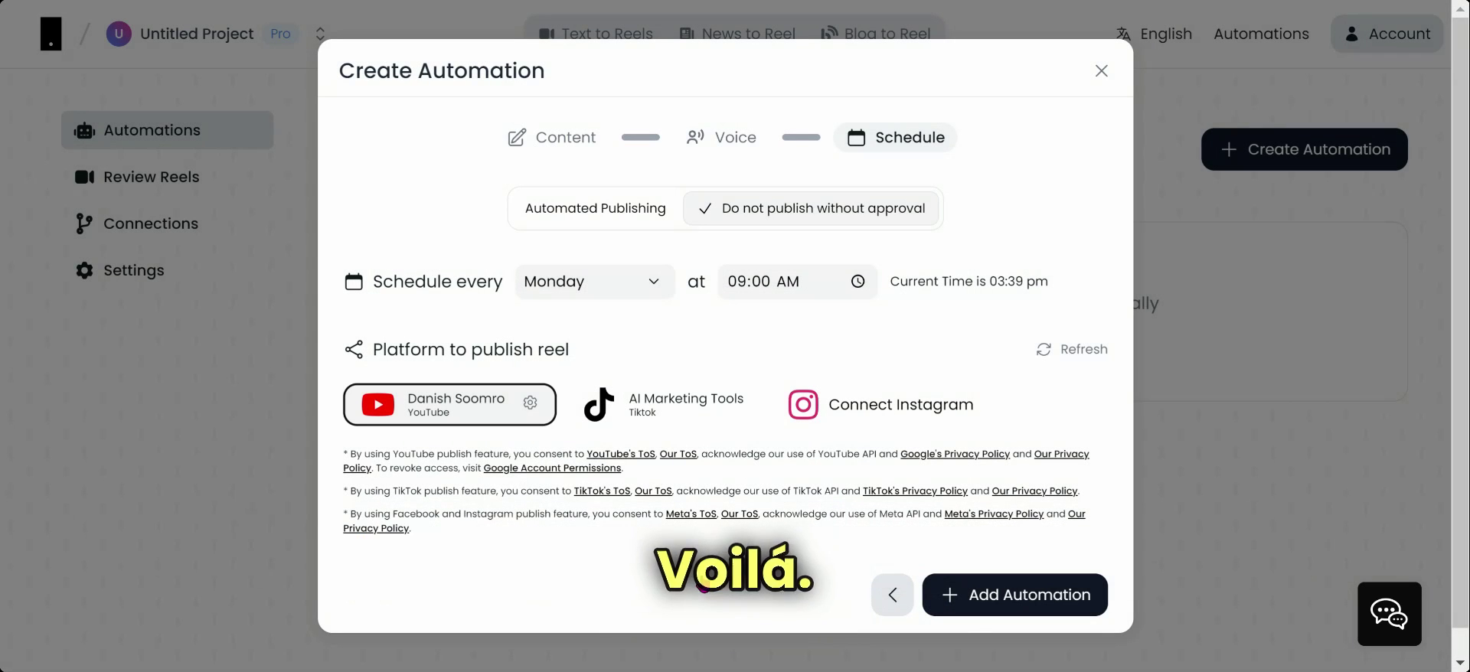
# Add the Statistics Reel Automation and make it live.
pyautogui.click(1001, 599)
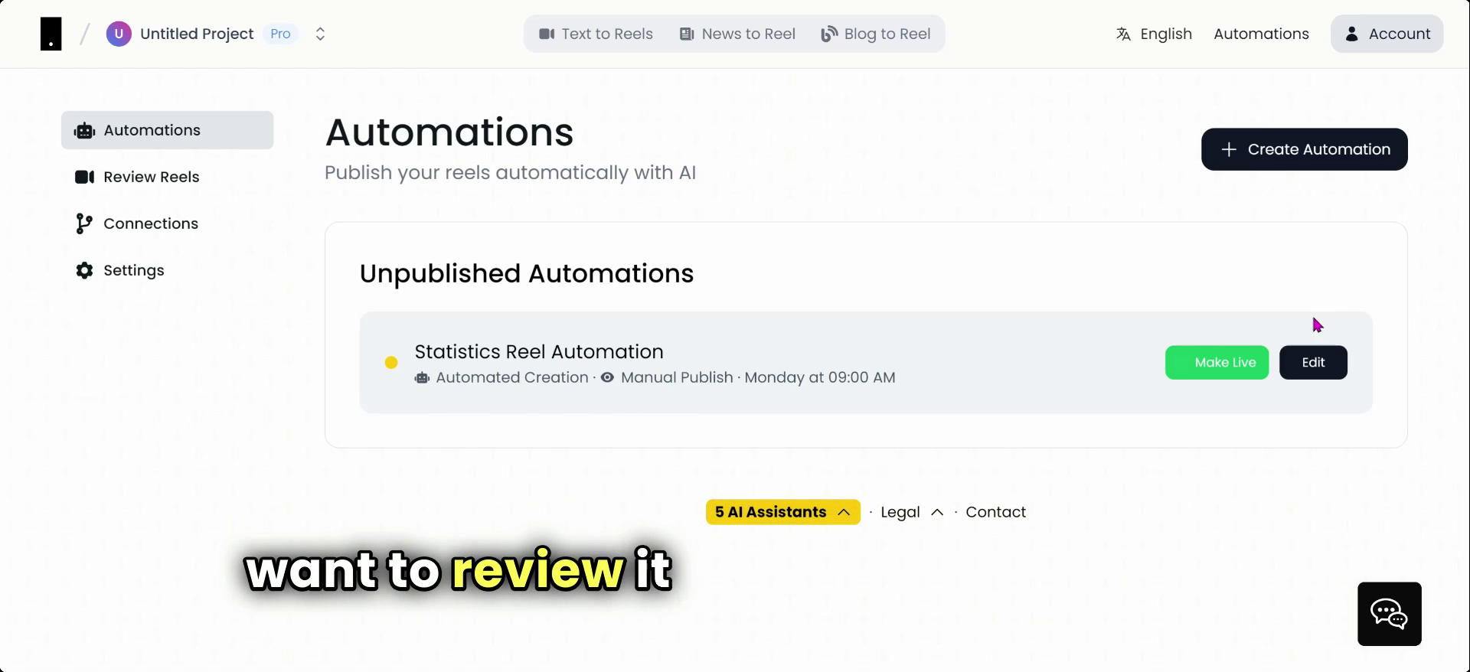
pyautogui.click(1203, 365)
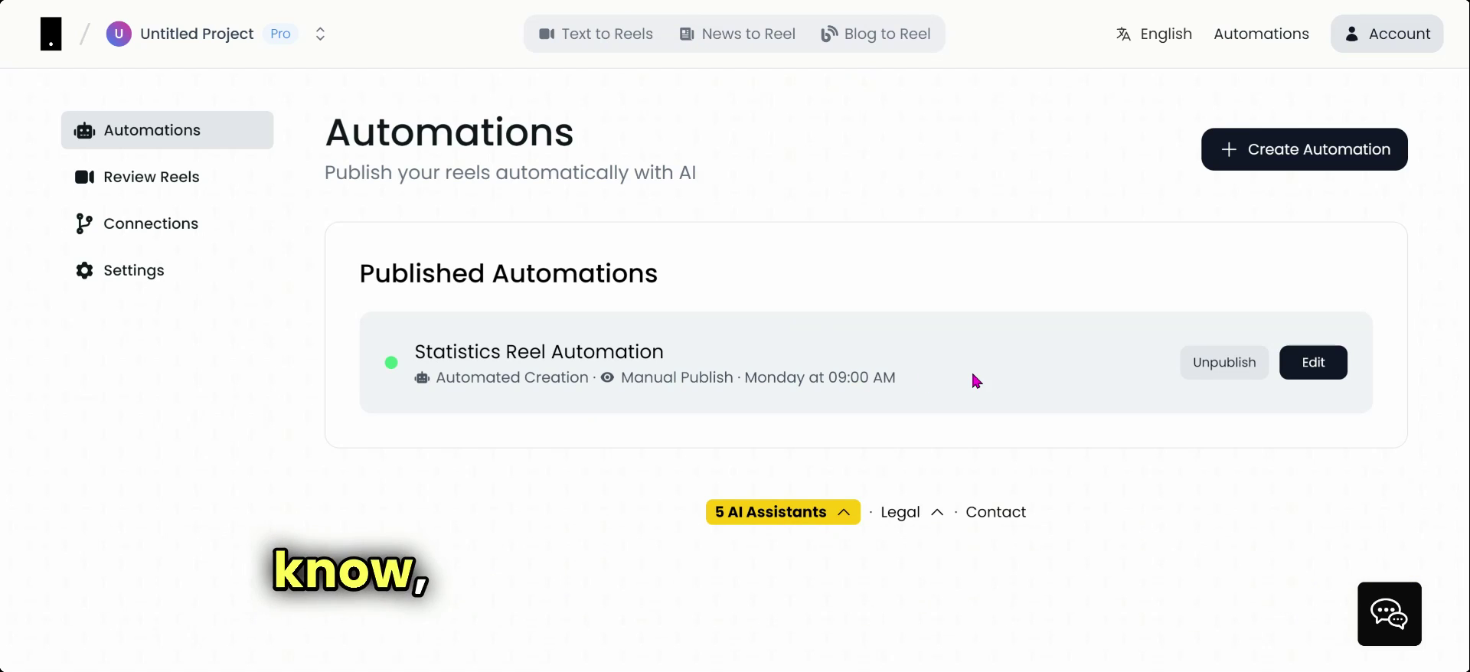
# Draft an Industry Insights automation for 'Artificial Intelligence' and move on to voice selection.
pyautogui.click(1229, 160)
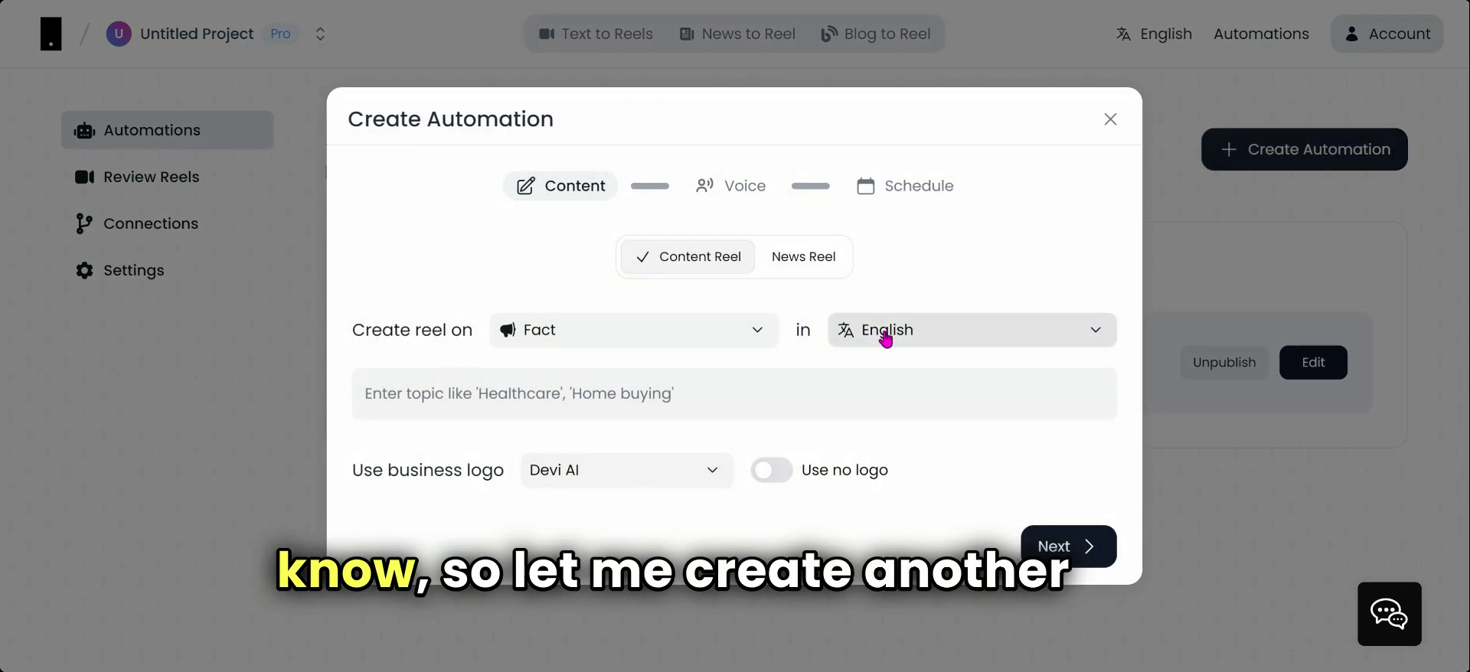
pyautogui.click(697, 334)
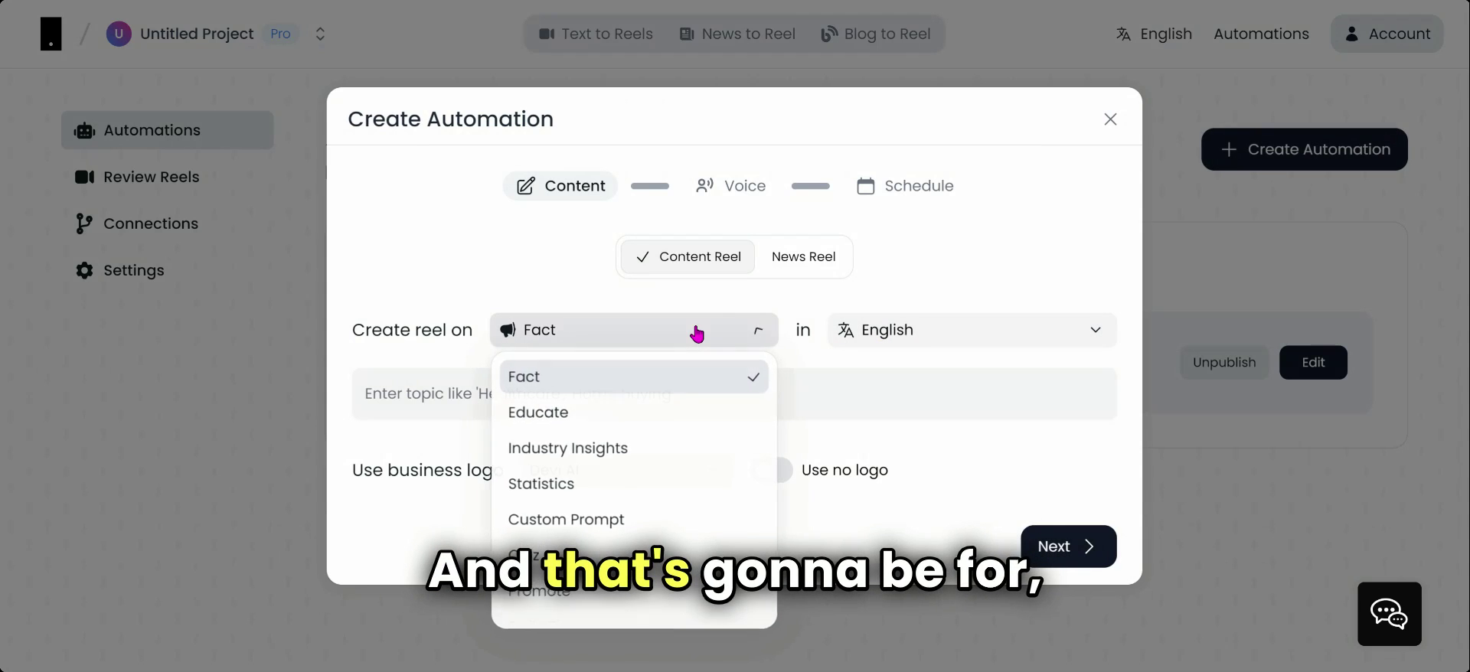
pyautogui.click(610, 451)
pyautogui.click(598, 400)
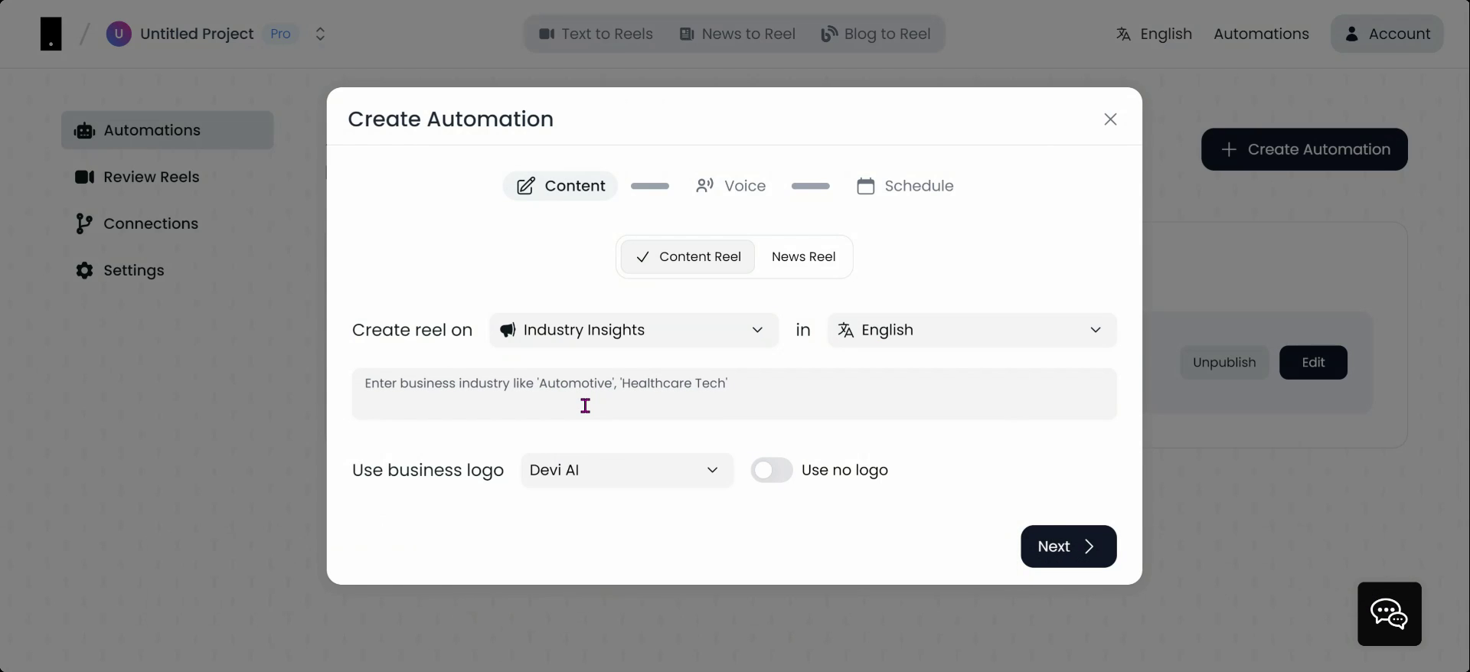
pyautogui.write('rtificial Intelligence')
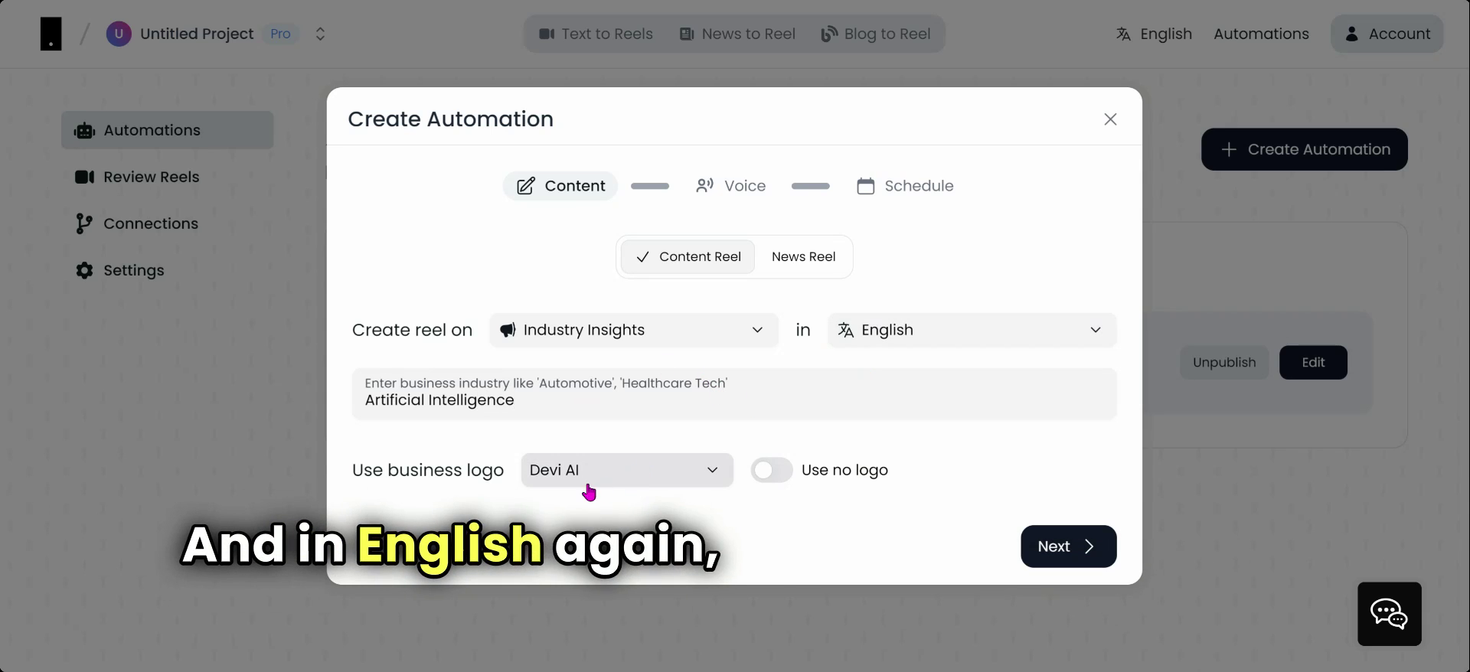
pyautogui.click(1043, 565)
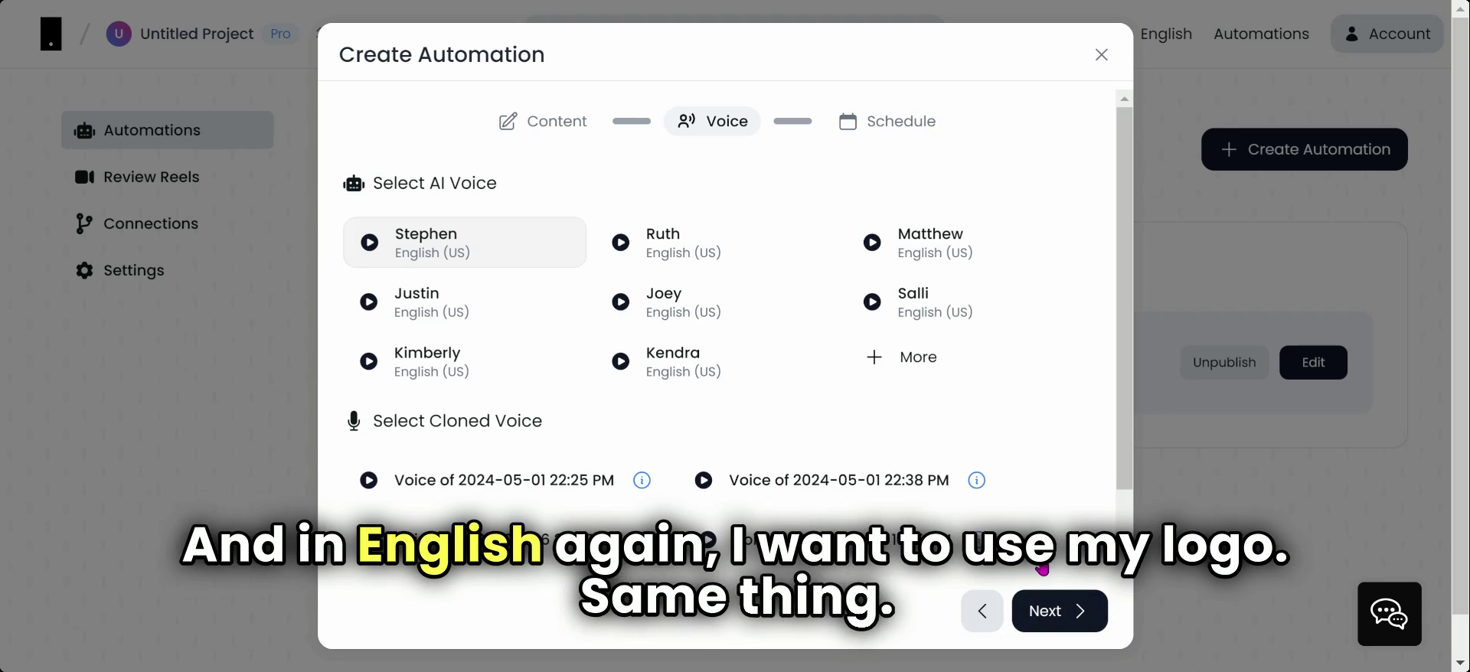
# Target YouTube with default upload settings and schedule the insight automation for Mondays.
pyautogui.click(1038, 611)
pyautogui.click(400, 413)
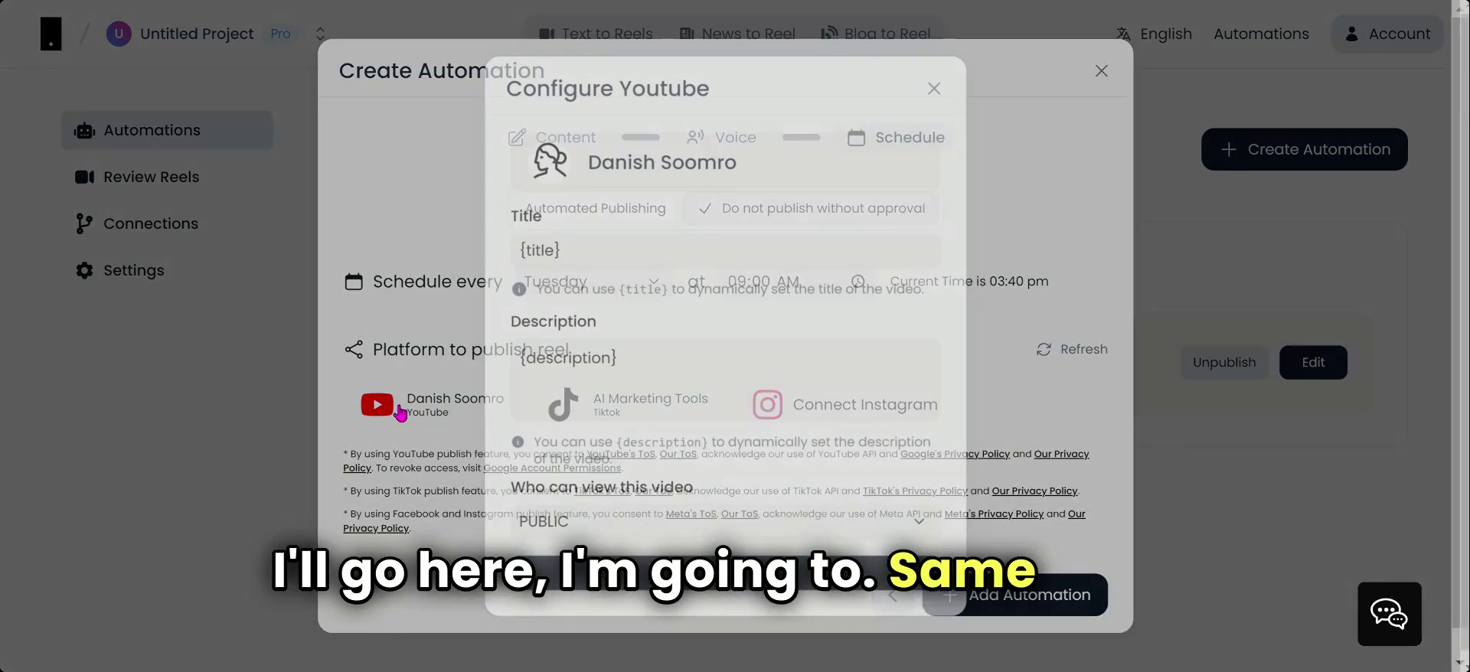
pyautogui.click(689, 568)
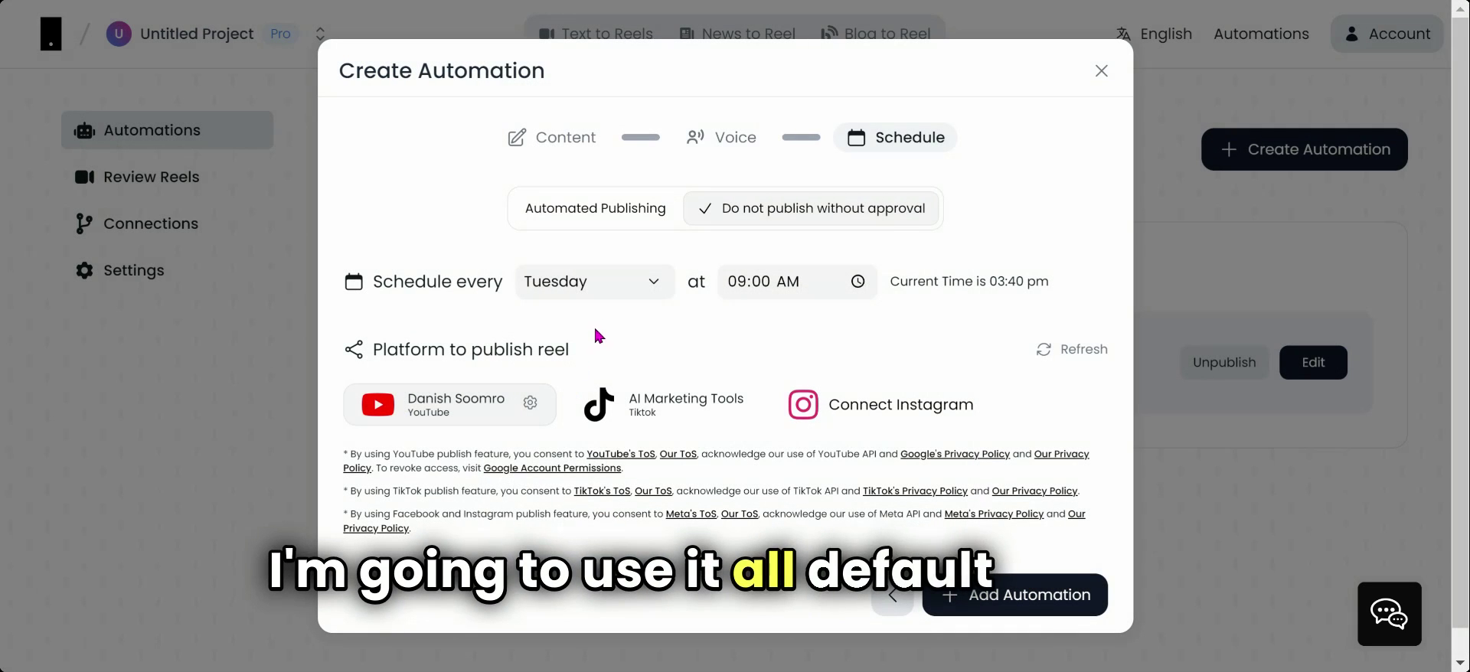
pyautogui.click(603, 301)
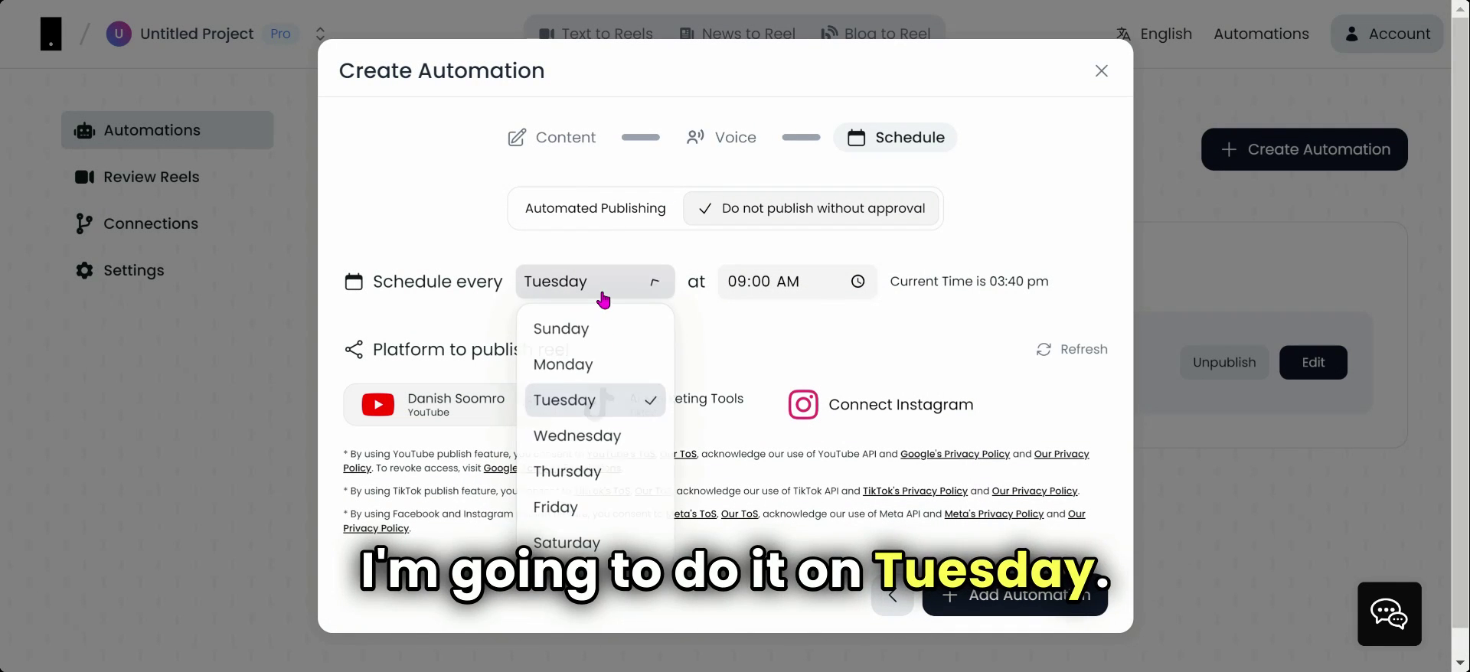
pyautogui.click(565, 398)
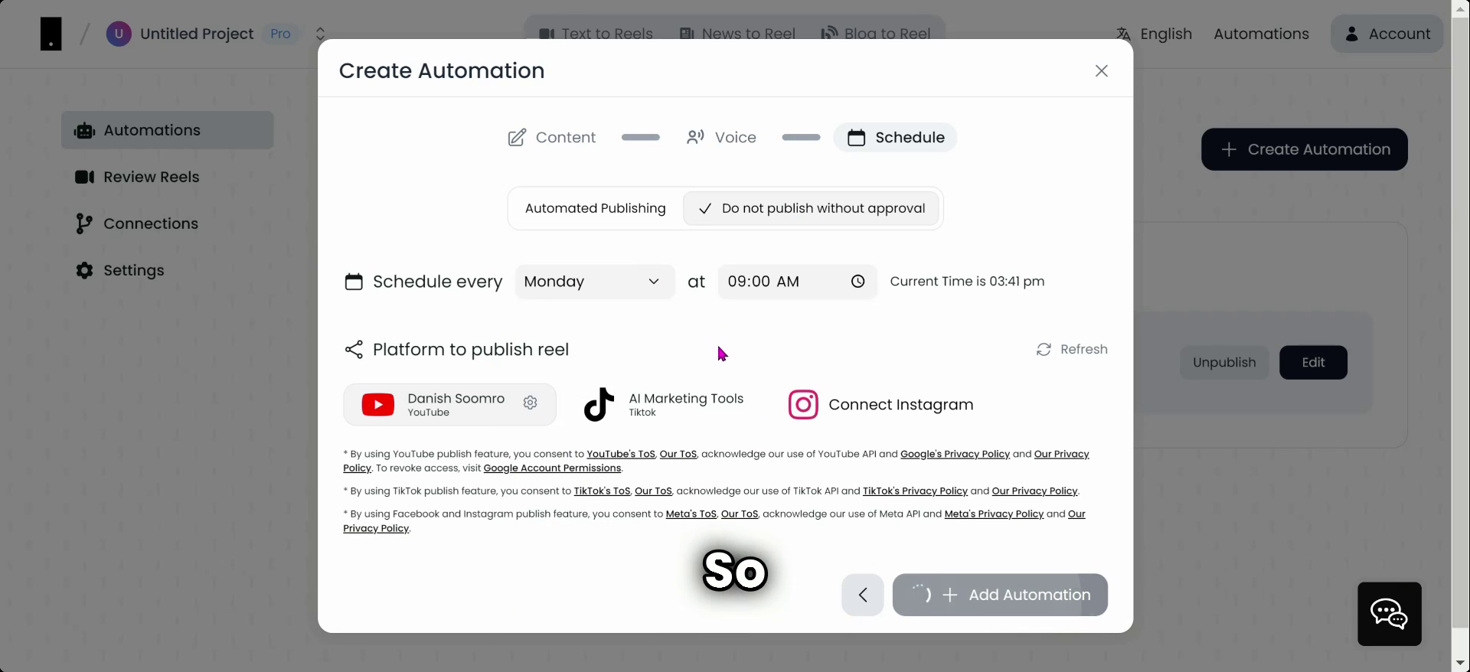
pyautogui.scroll(-1, 793, 453)
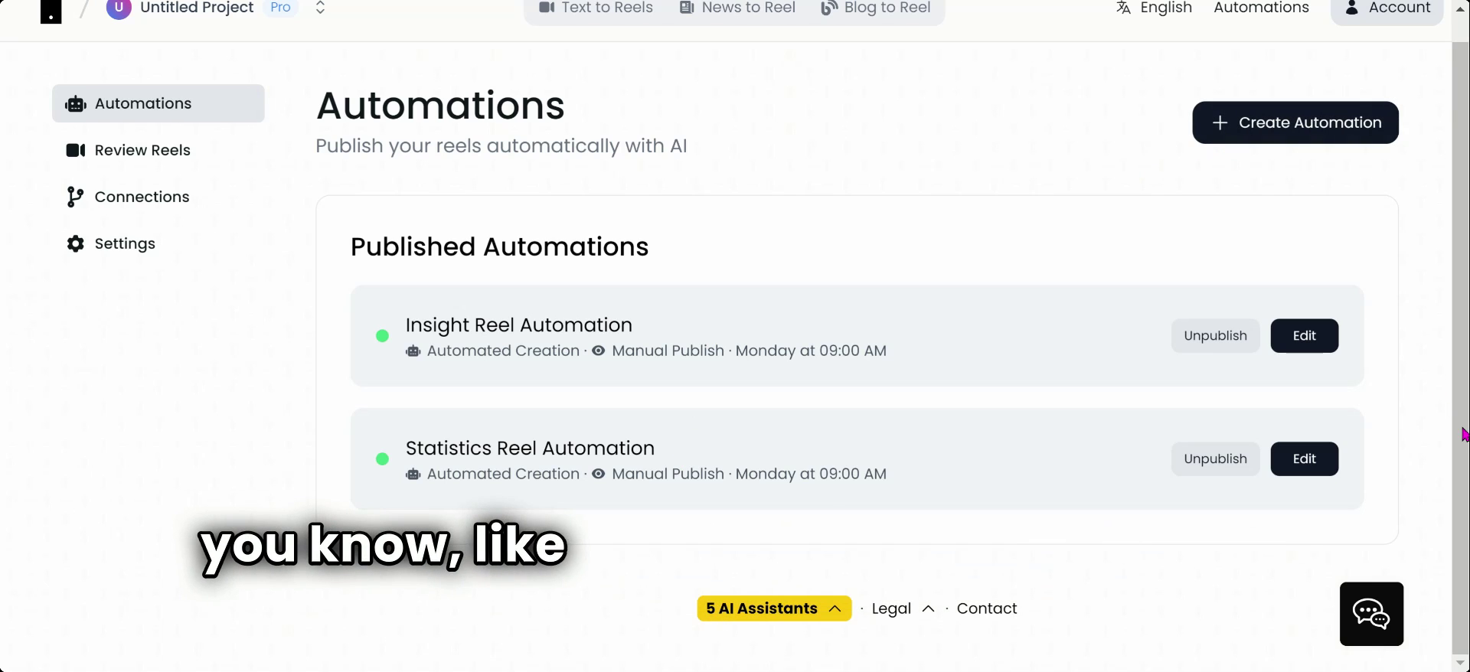
# Create a News Reel automation with no topic, sourcing from the UN News RSS feed.
pyautogui.click(1247, 144)
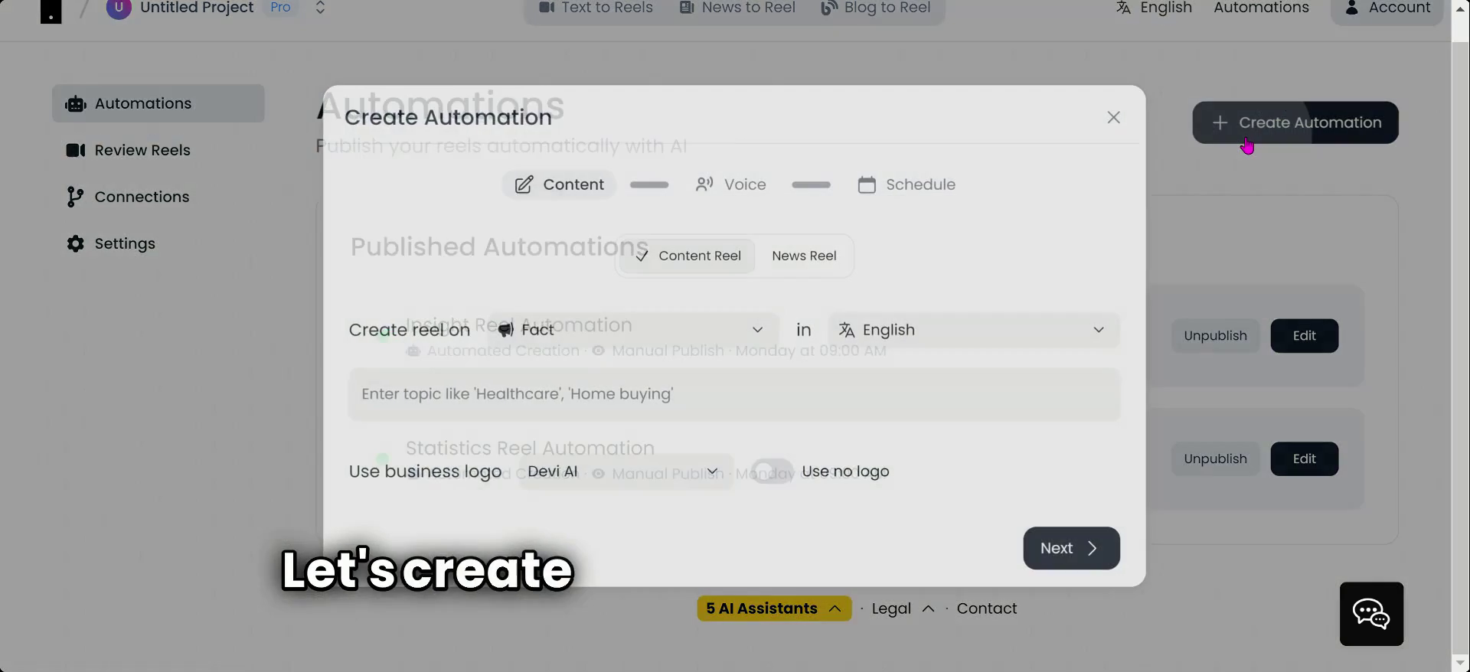
pyautogui.click(810, 260)
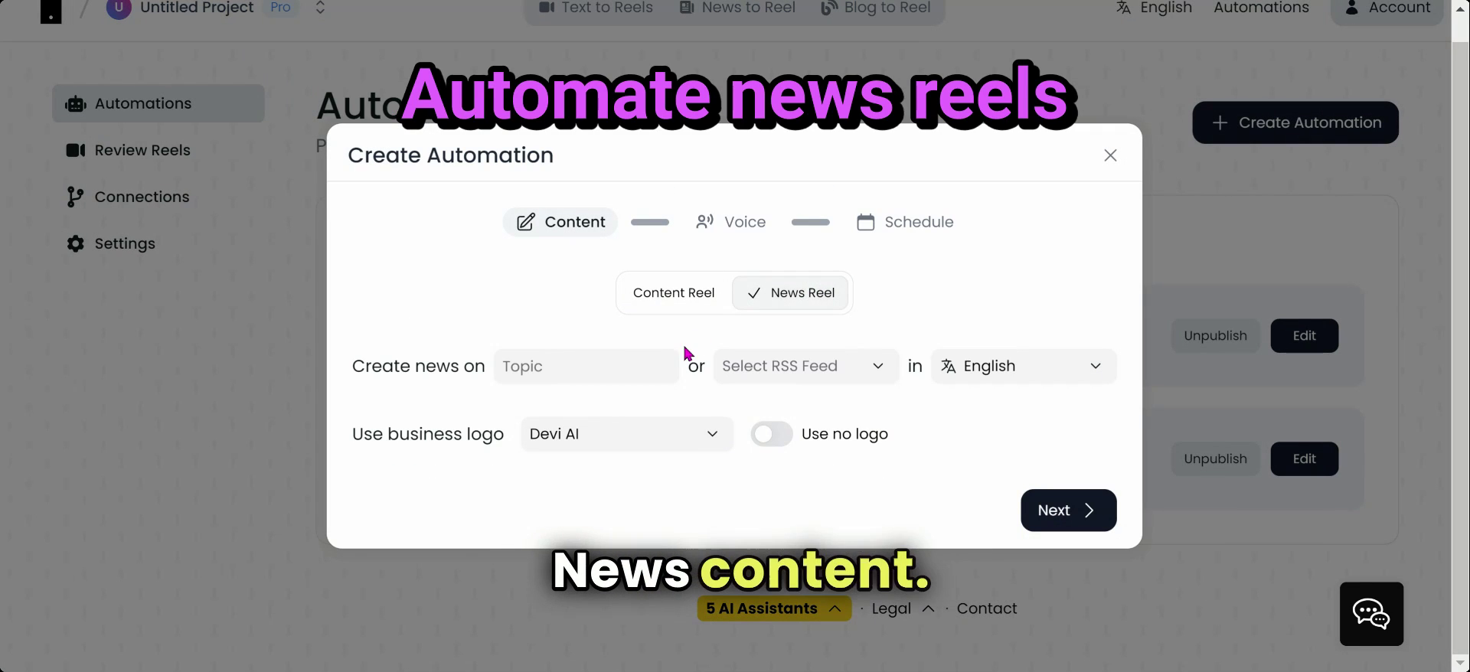
pyautogui.click(619, 368)
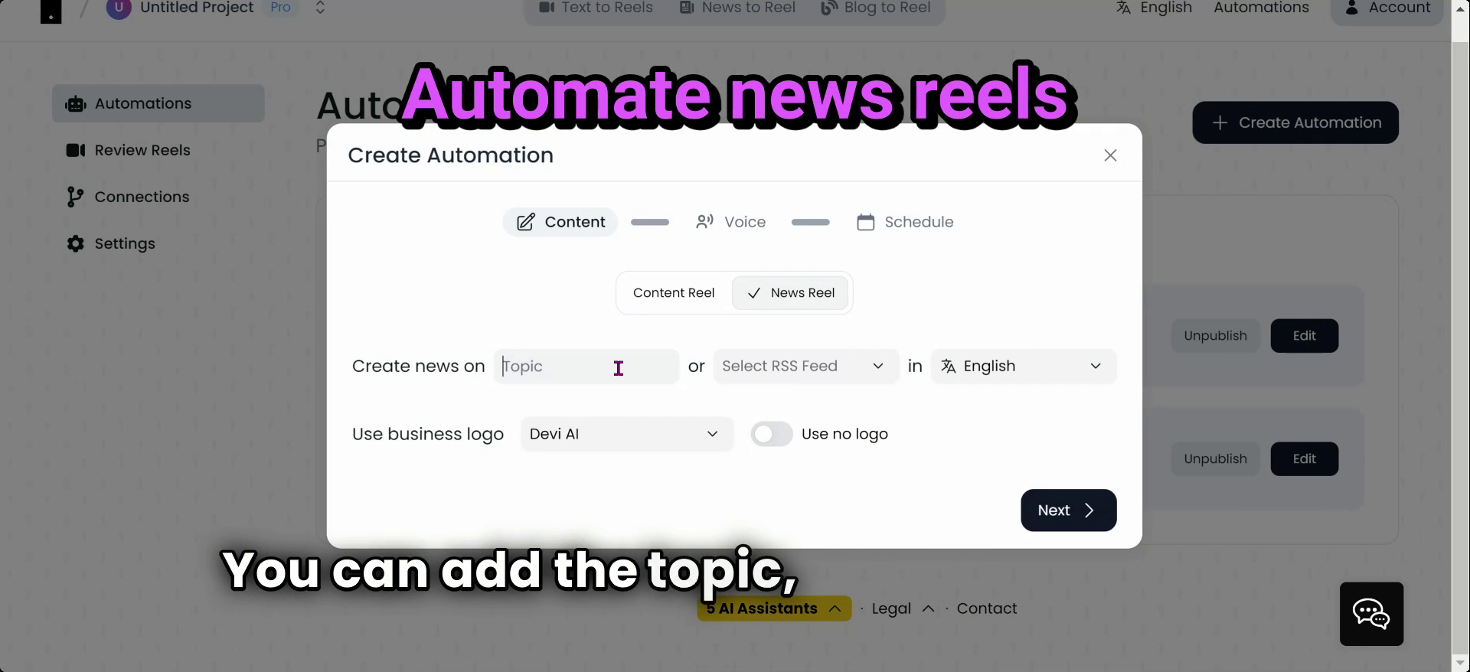
pyautogui.write('travel')
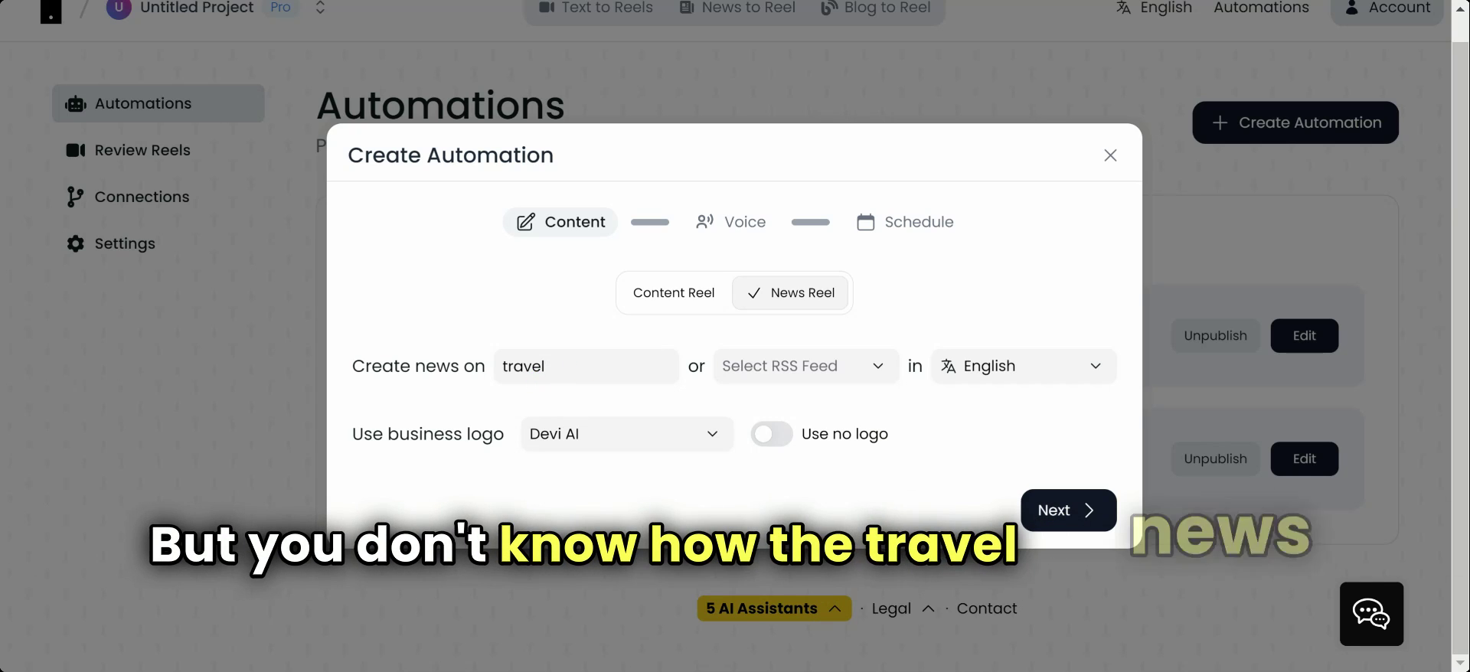
pyautogui.press('BackSpace')
pyautogui.press('BackSpace')
pyautogui.press('BackSpace')
pyautogui.press('BackSpace')
pyautogui.press('BackSpace')
pyautogui.press('BackSpace')
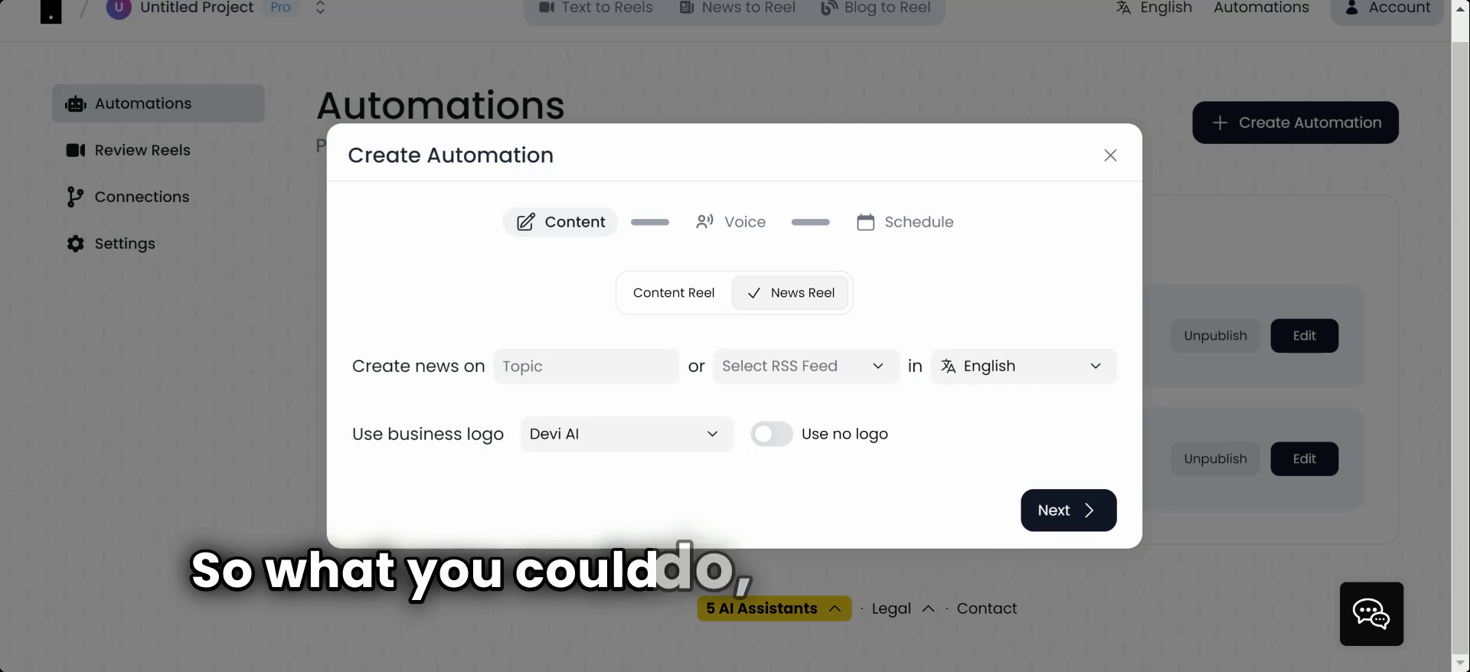
pyautogui.click(773, 387)
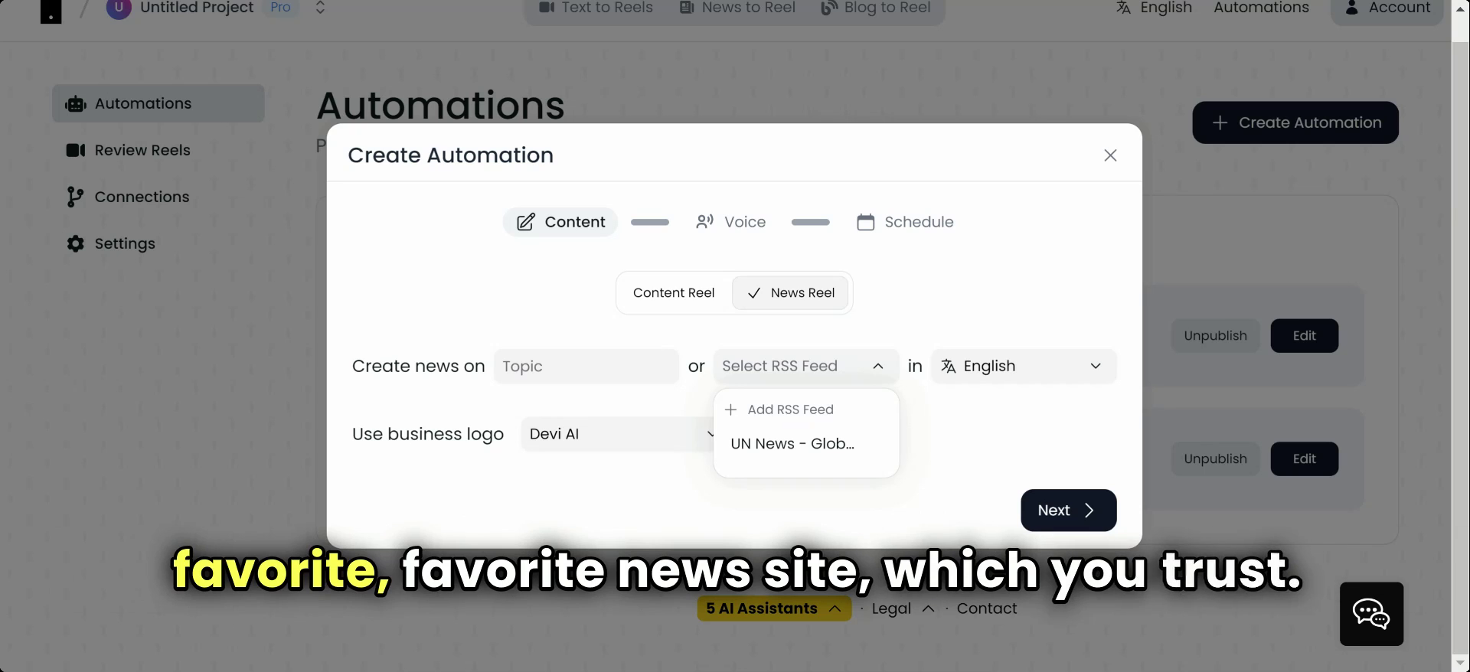
pyautogui.click(796, 454)
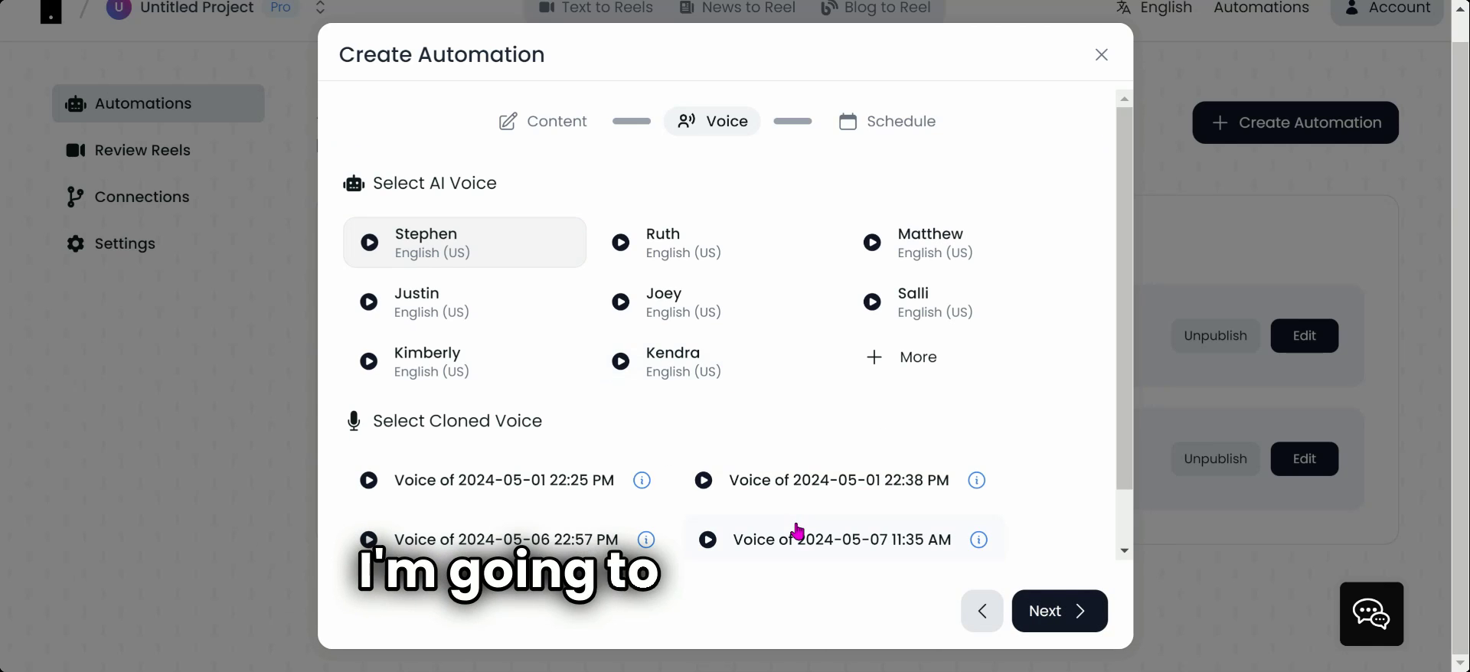
pyautogui.click(792, 536)
pyautogui.click(1047, 611)
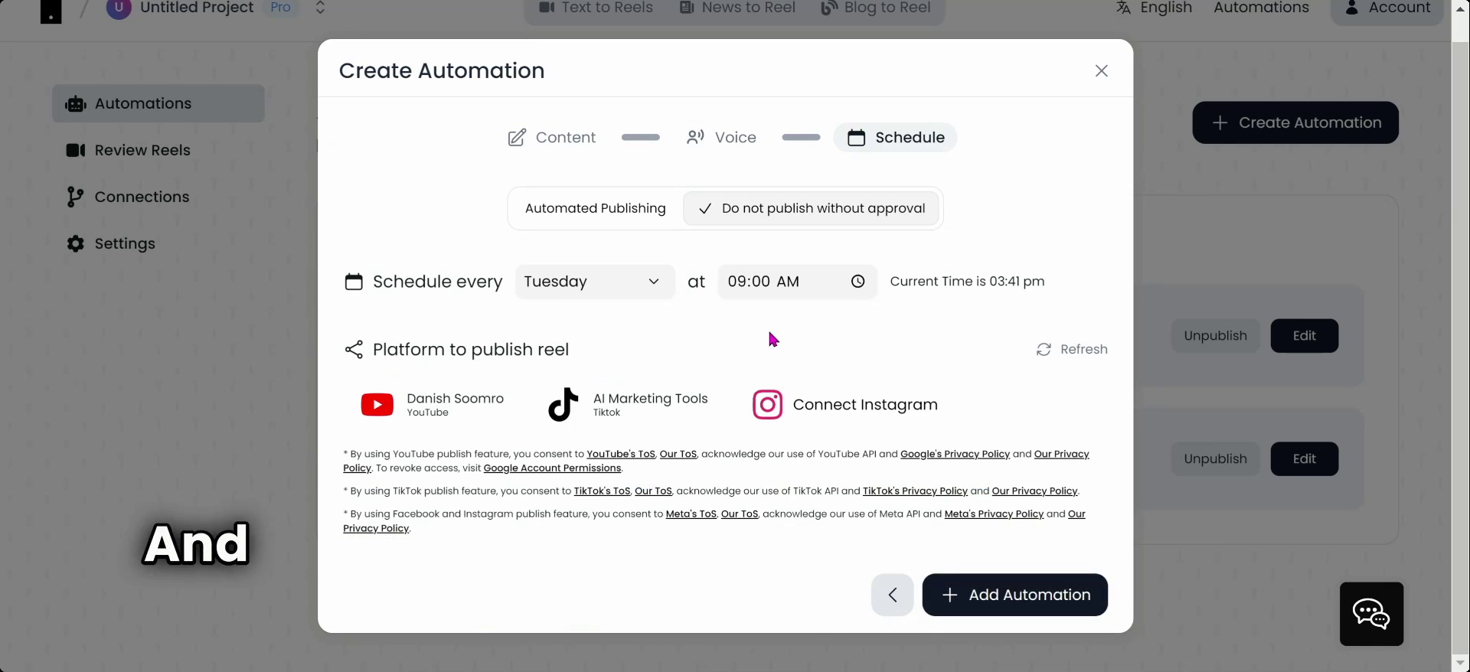
pyautogui.click(594, 204)
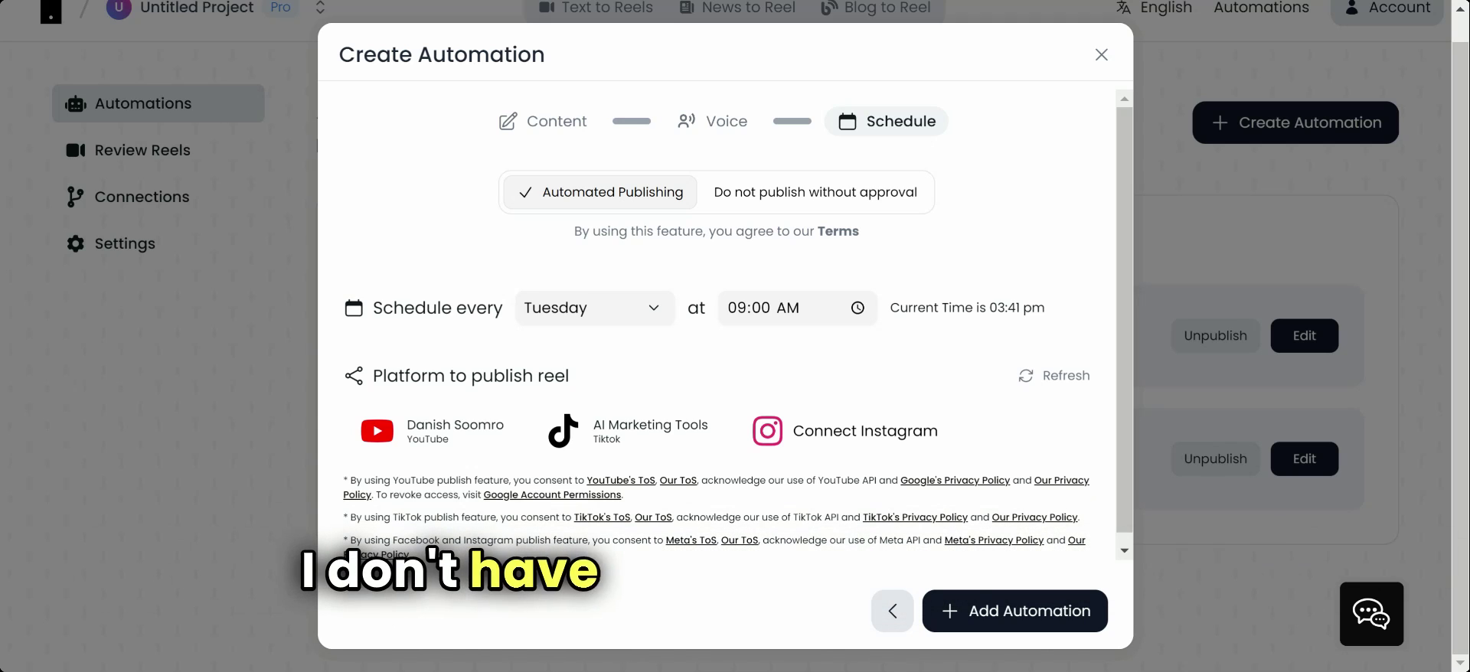
pyautogui.click(618, 309)
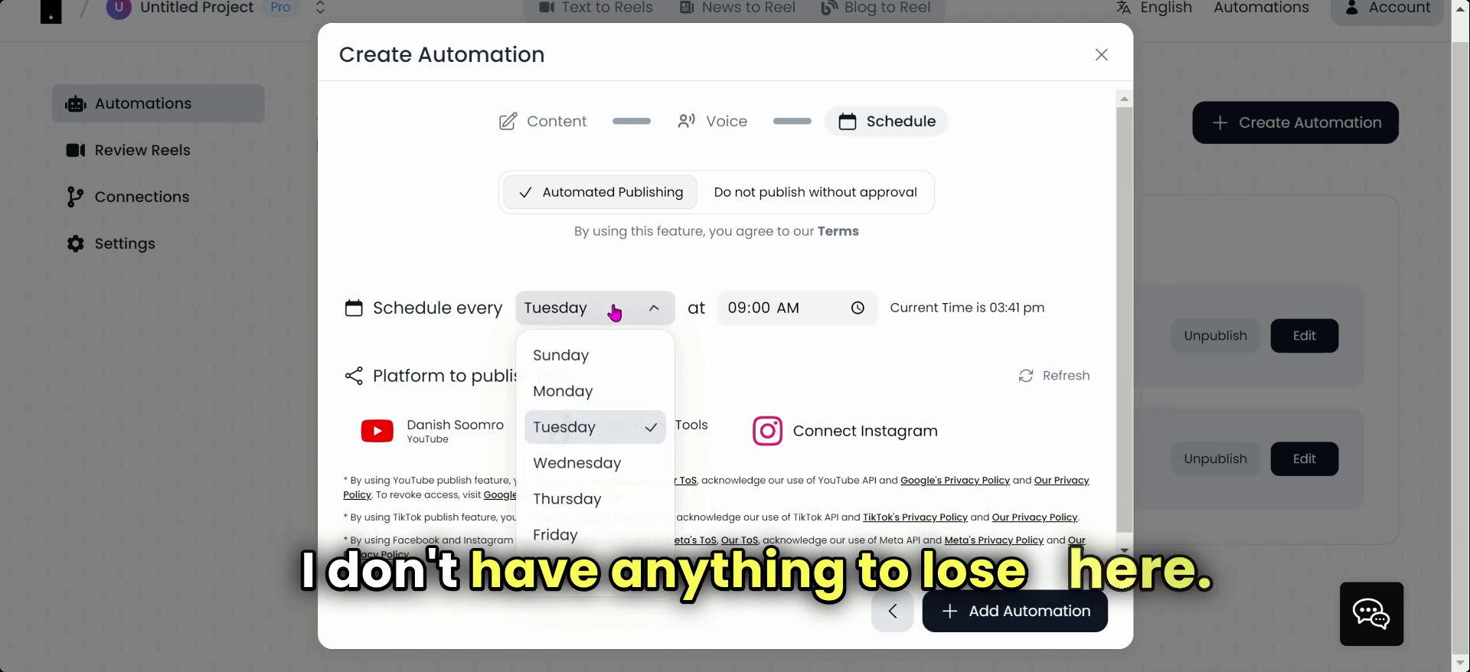
pyautogui.click(595, 474)
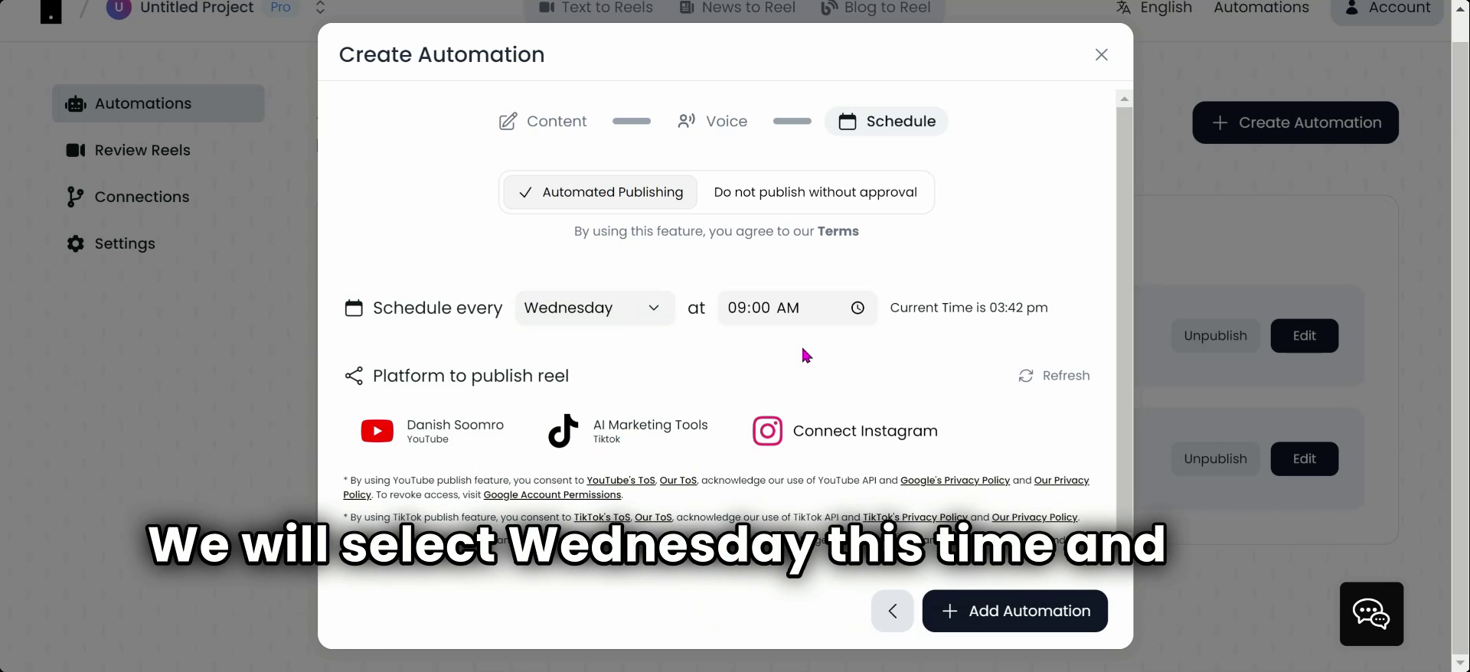
# Publish to YouTube with defaults and directly to TikTok, then add the automation.
pyautogui.click(395, 424)
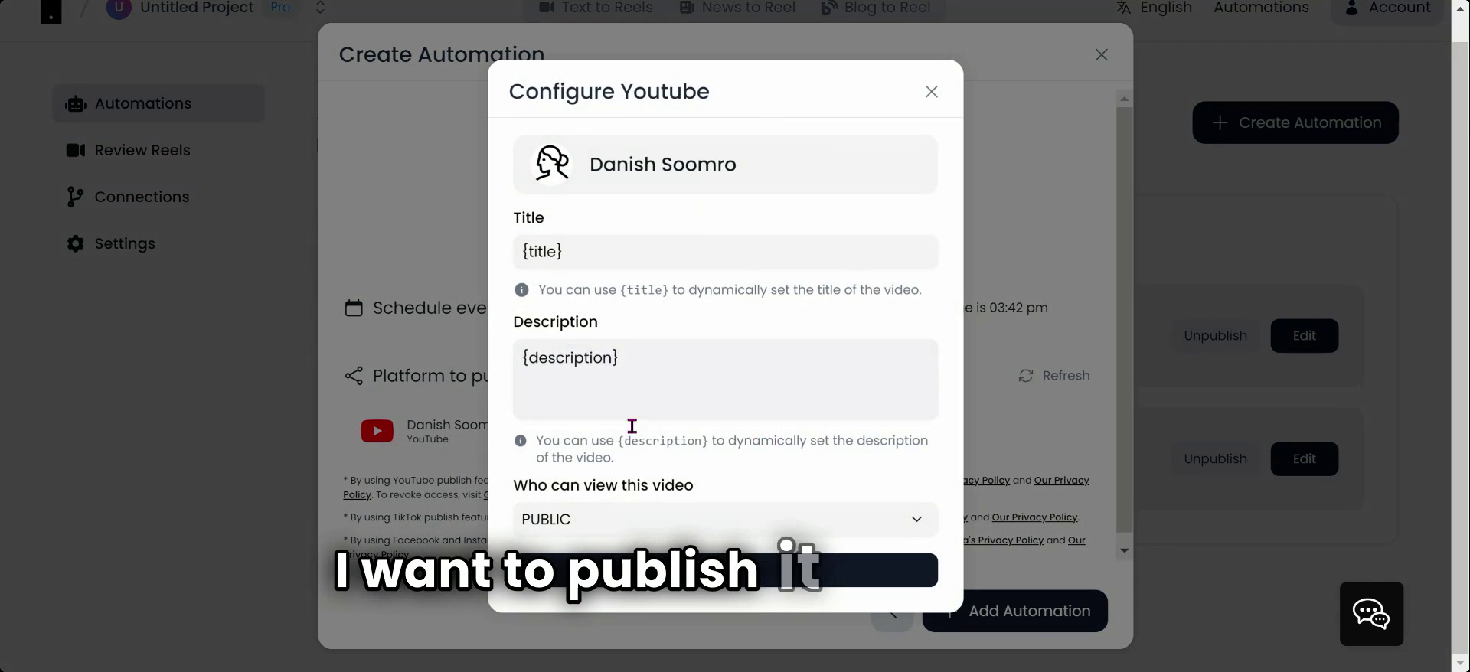
pyautogui.press('Escape')
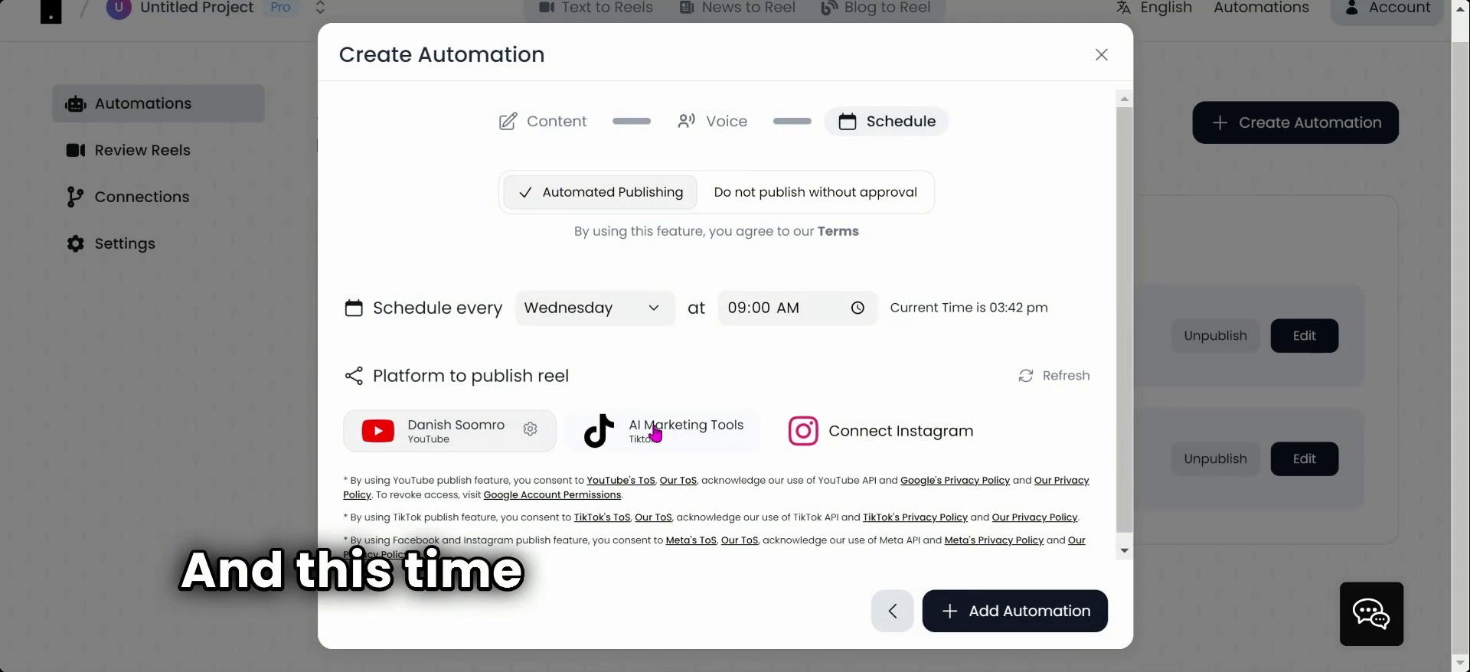
pyautogui.click(655, 434)
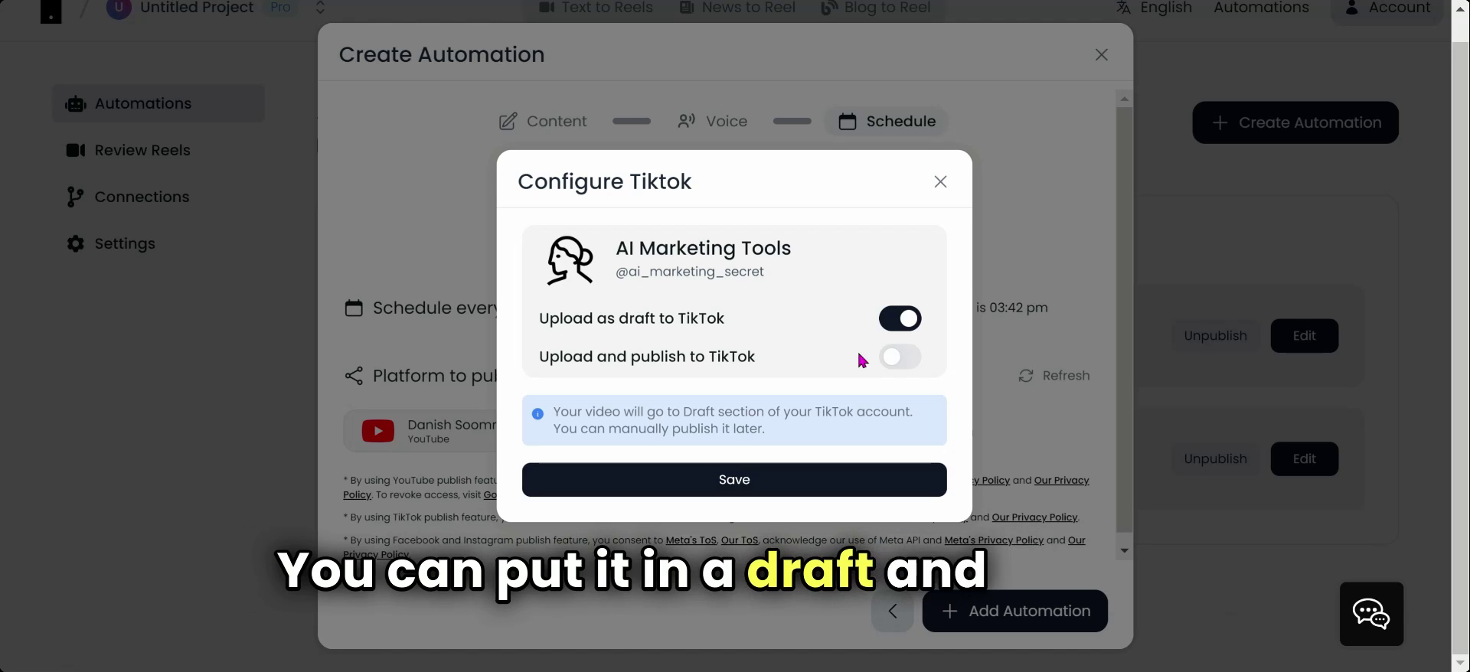
pyautogui.click(904, 357)
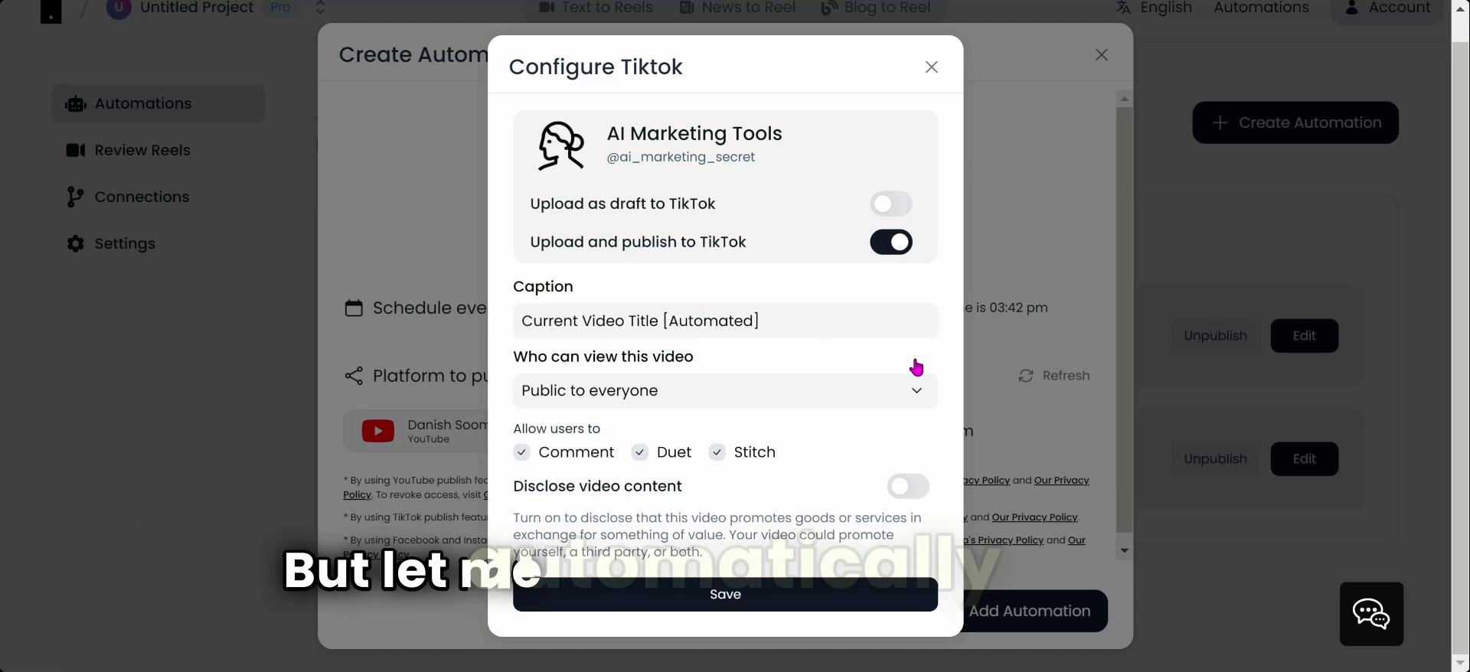
pyautogui.click(784, 322)
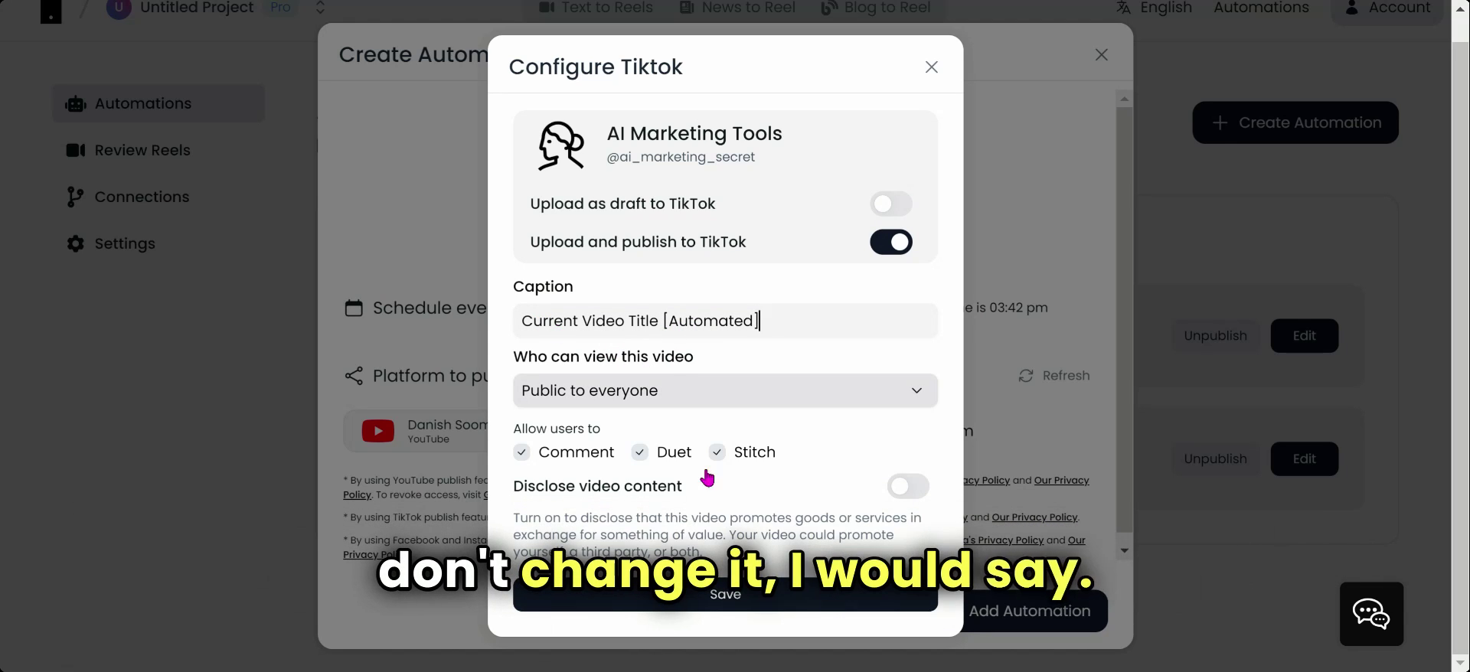
pyautogui.click(673, 601)
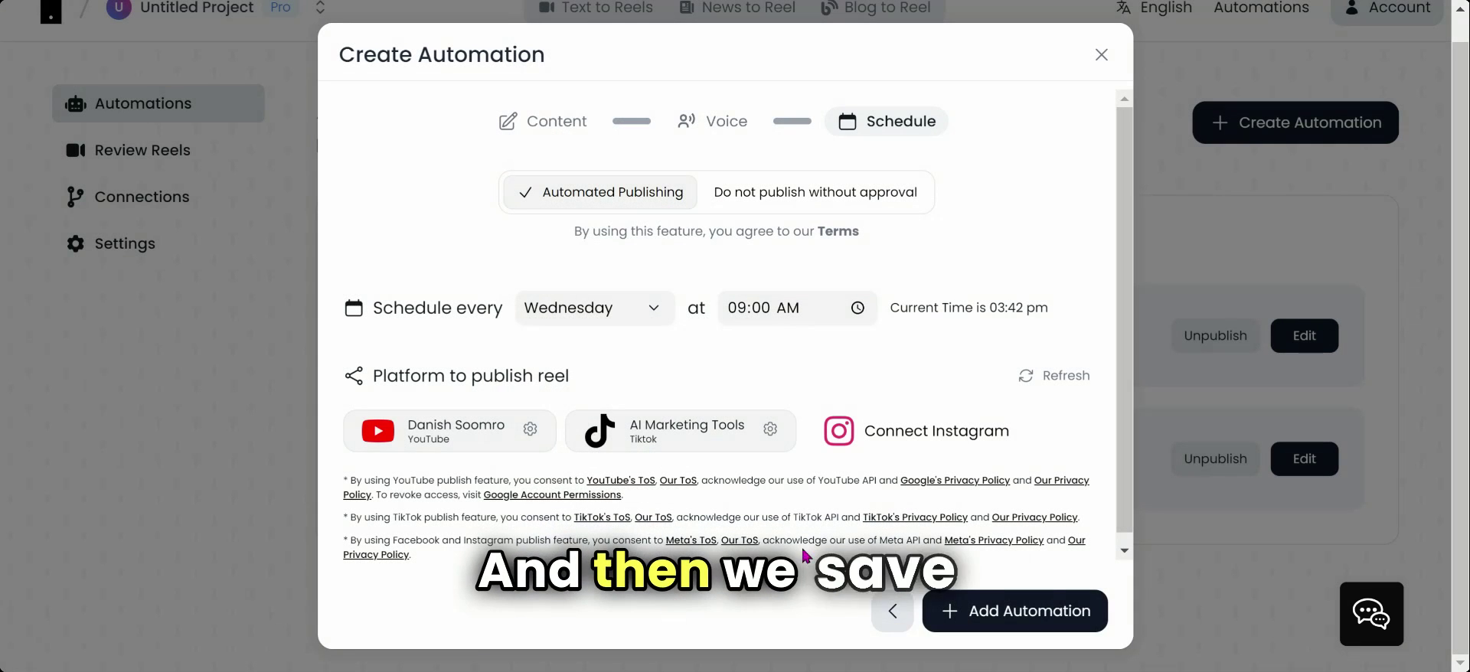
pyautogui.click(971, 611)
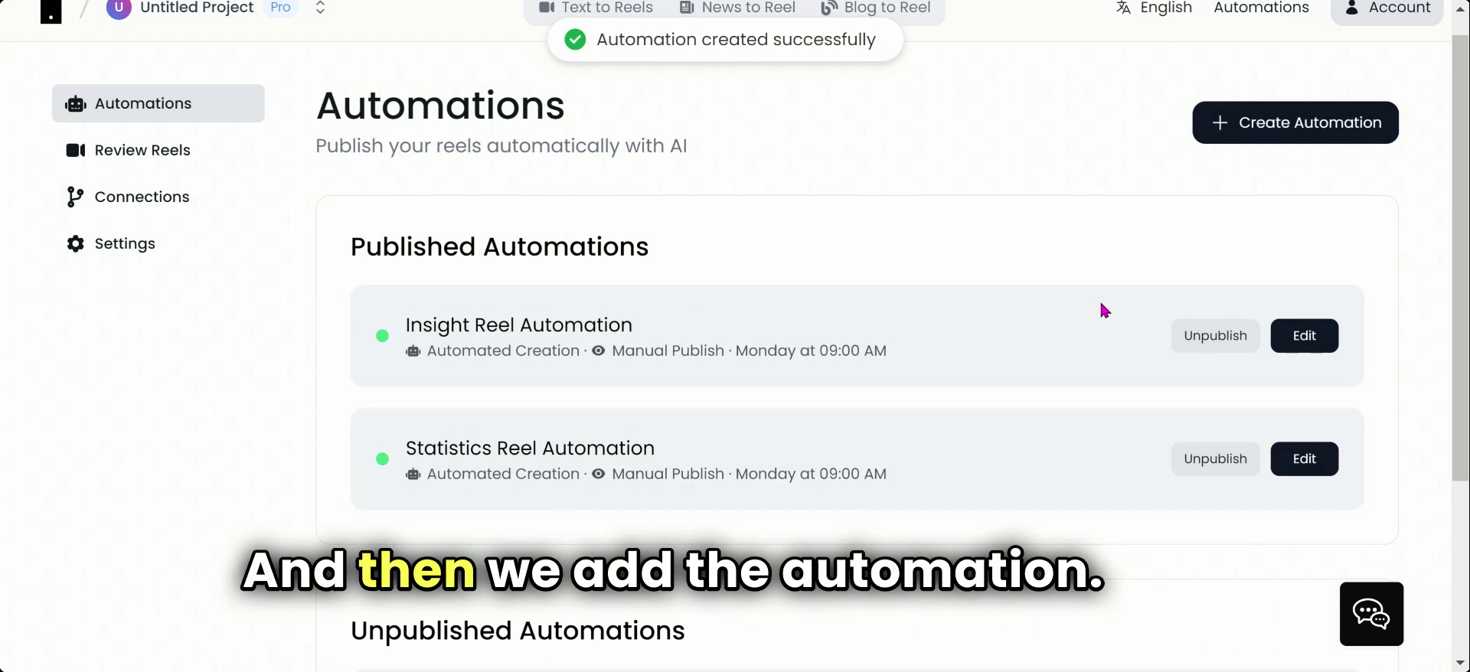
# Make the News Reel automation live from Unpublished Automations.
pyautogui.scroll(-4, 1103, 309)
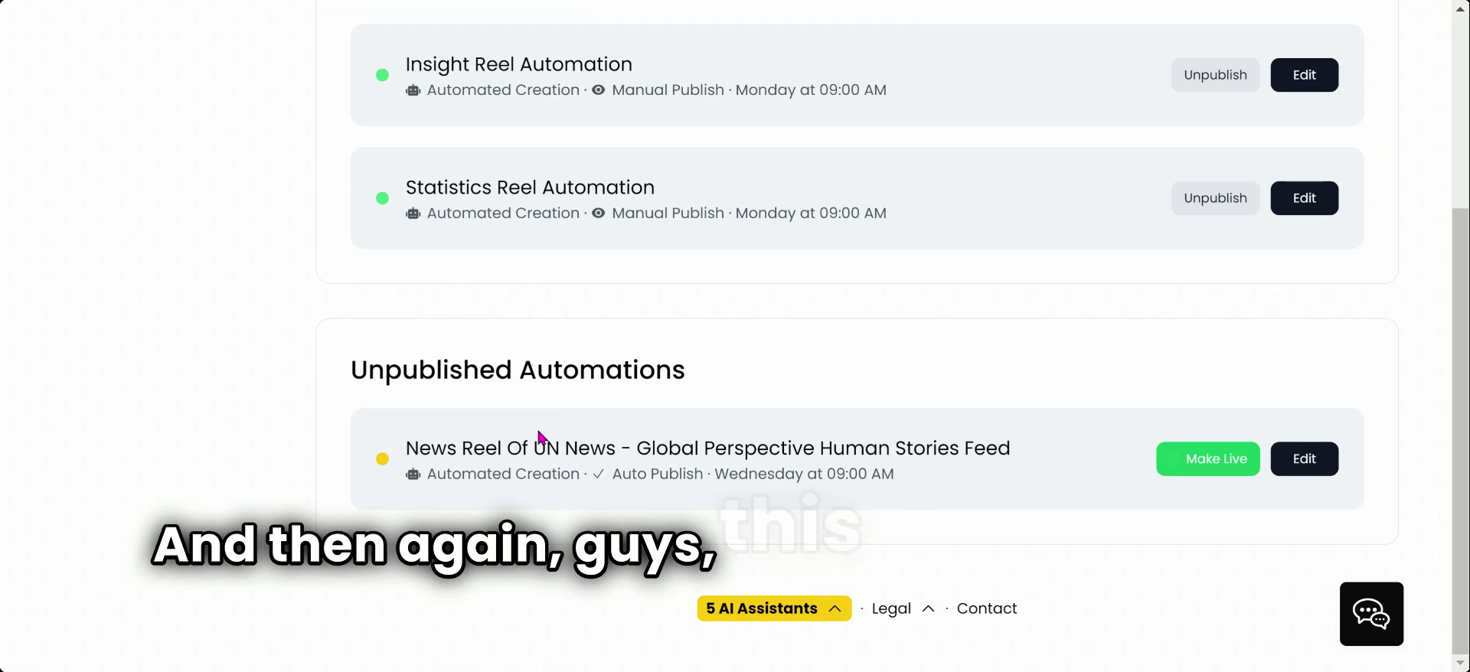
pyautogui.click(1176, 461)
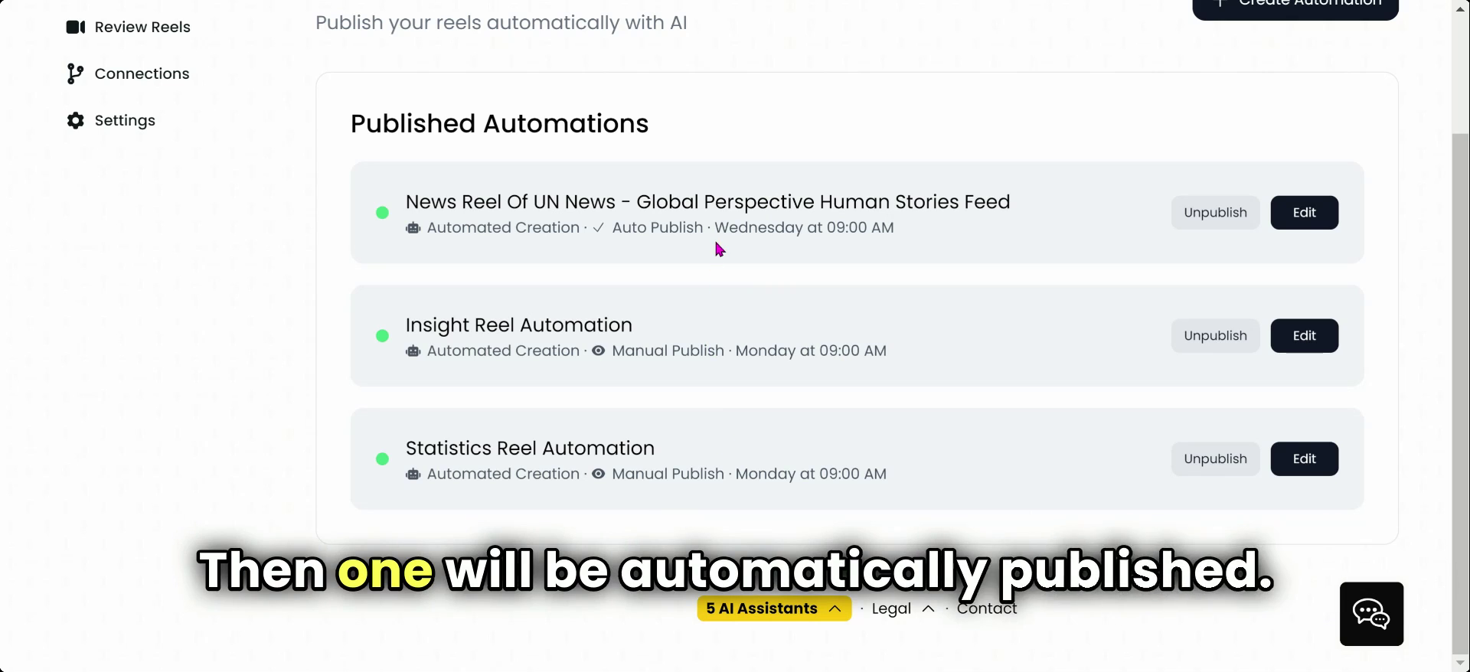
pyautogui.doubleClick(629, 228)
pyautogui.scroll(3, 880, 349)
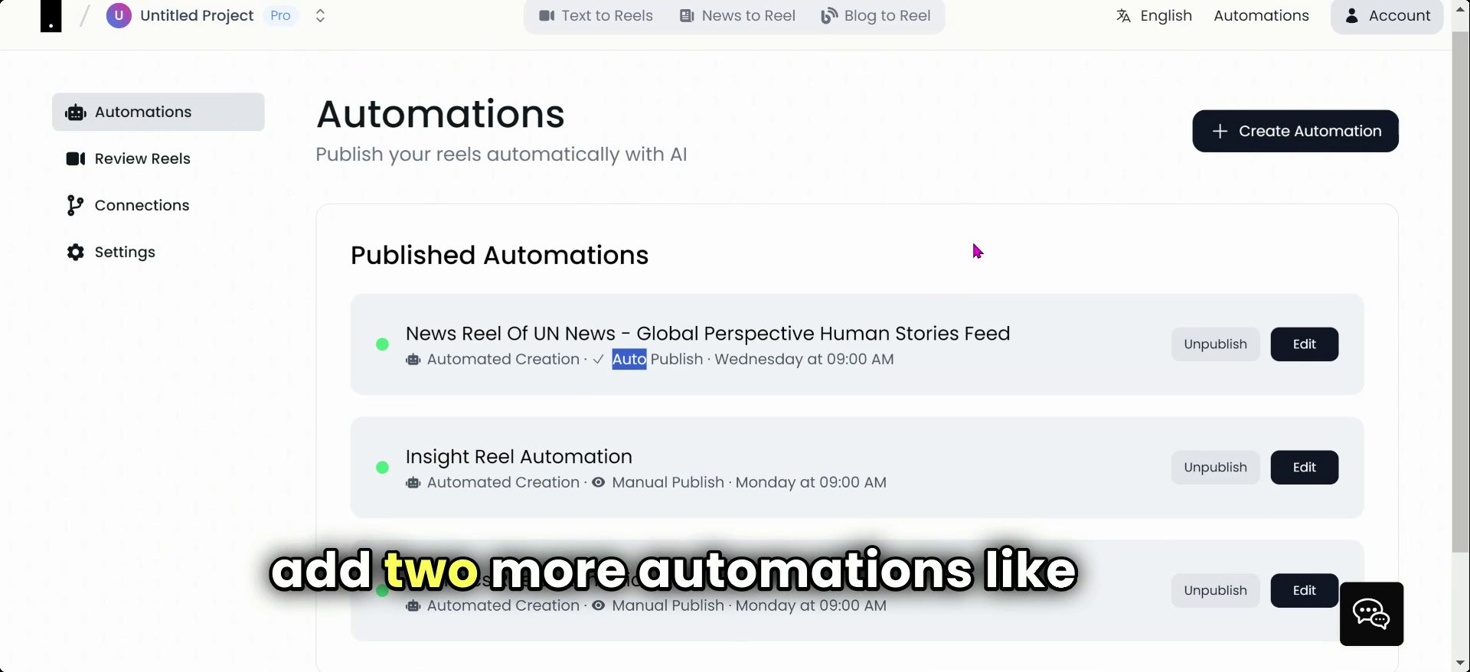
pyautogui.scroll(1, 977, 250)
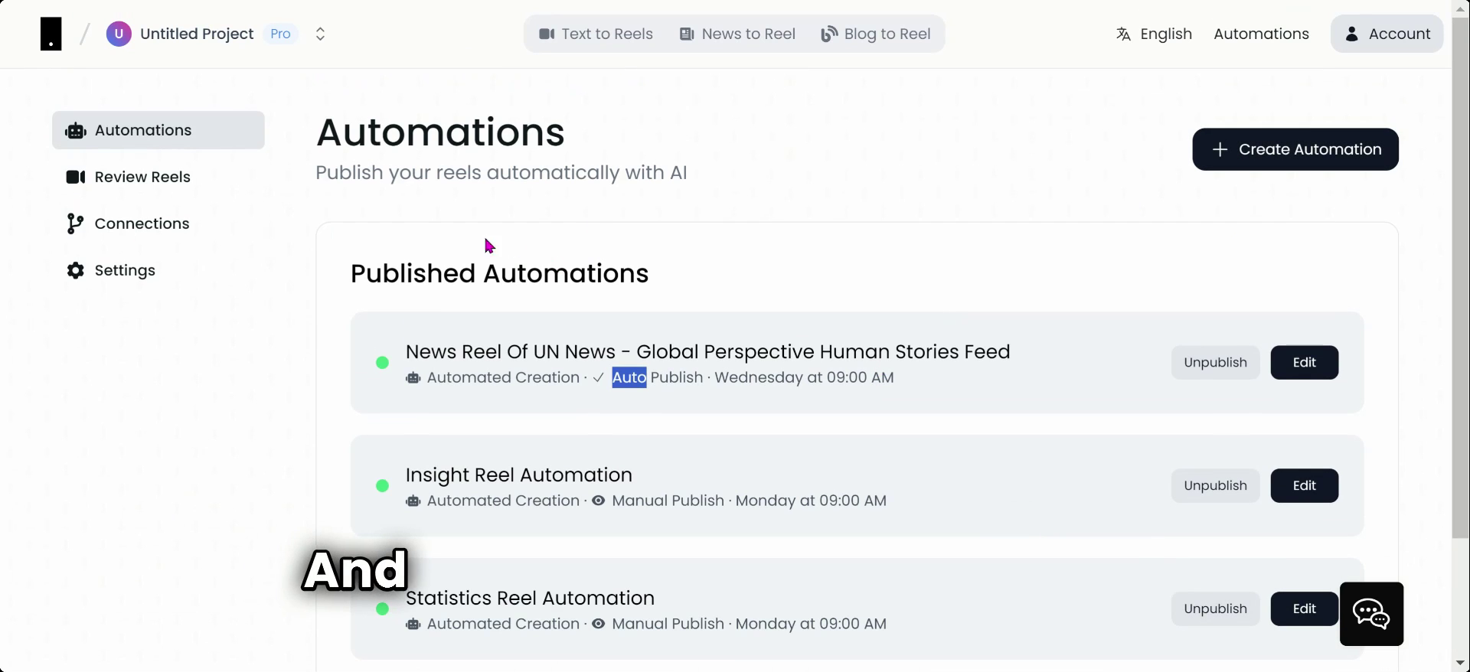
# Go to Review Reels and highlight the 'No automated reels' empty-state heading and text.
pyautogui.click(163, 179)
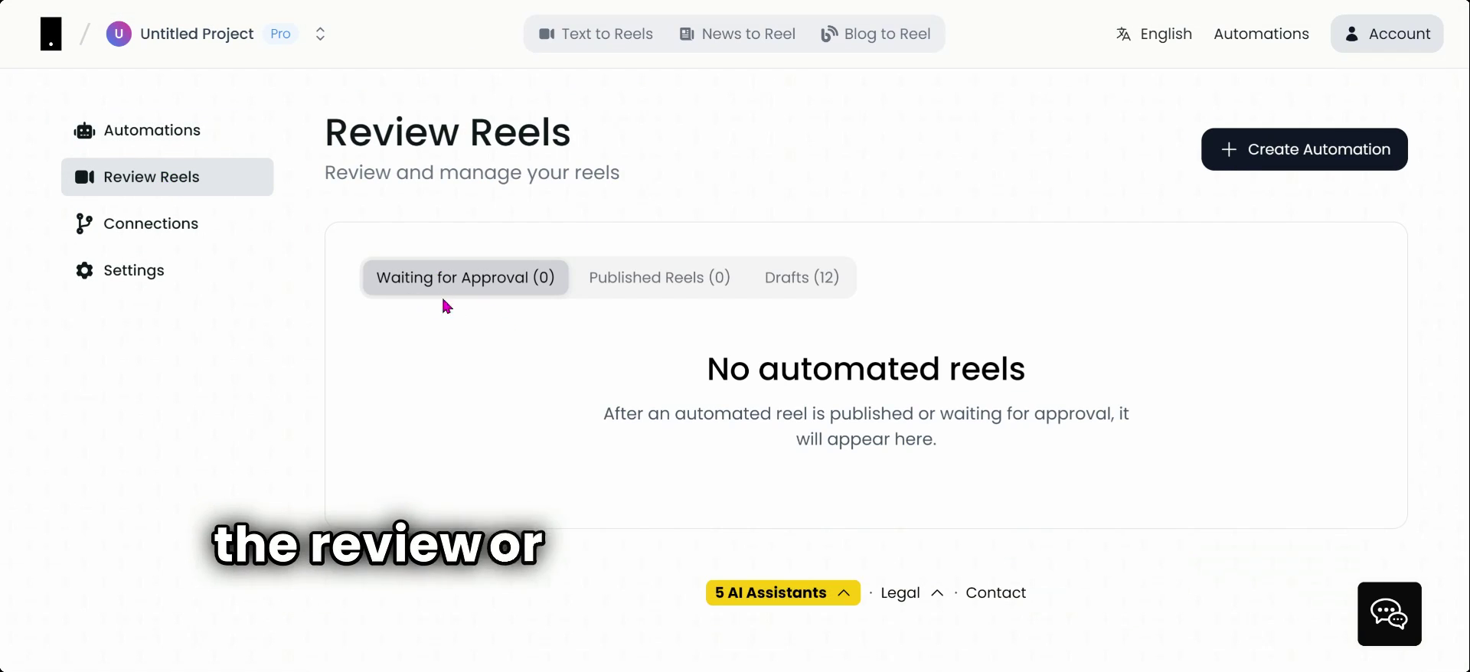
pyautogui.tripleClick(826, 404)
pyautogui.tripleClick(828, 372)
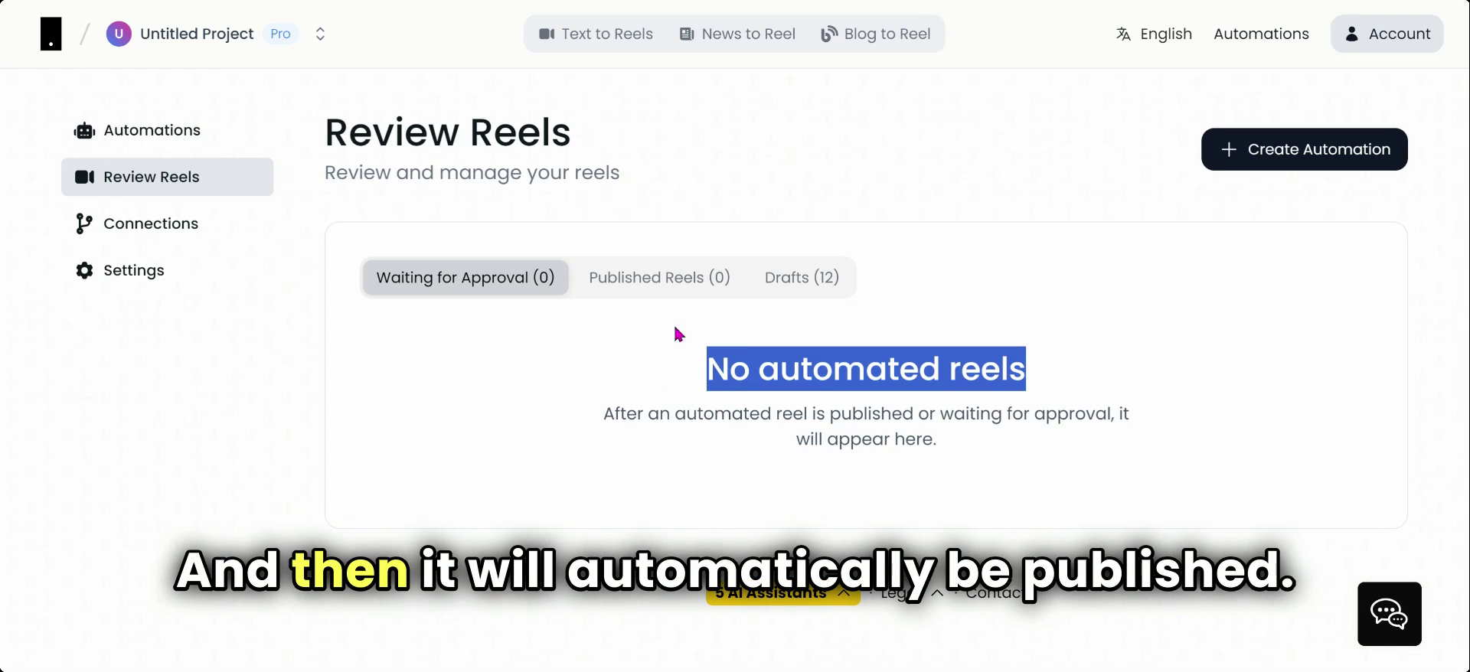
# View the Published Reels (0) tab, then browse the 12 draft reels under Drafts.
pyautogui.click(654, 280)
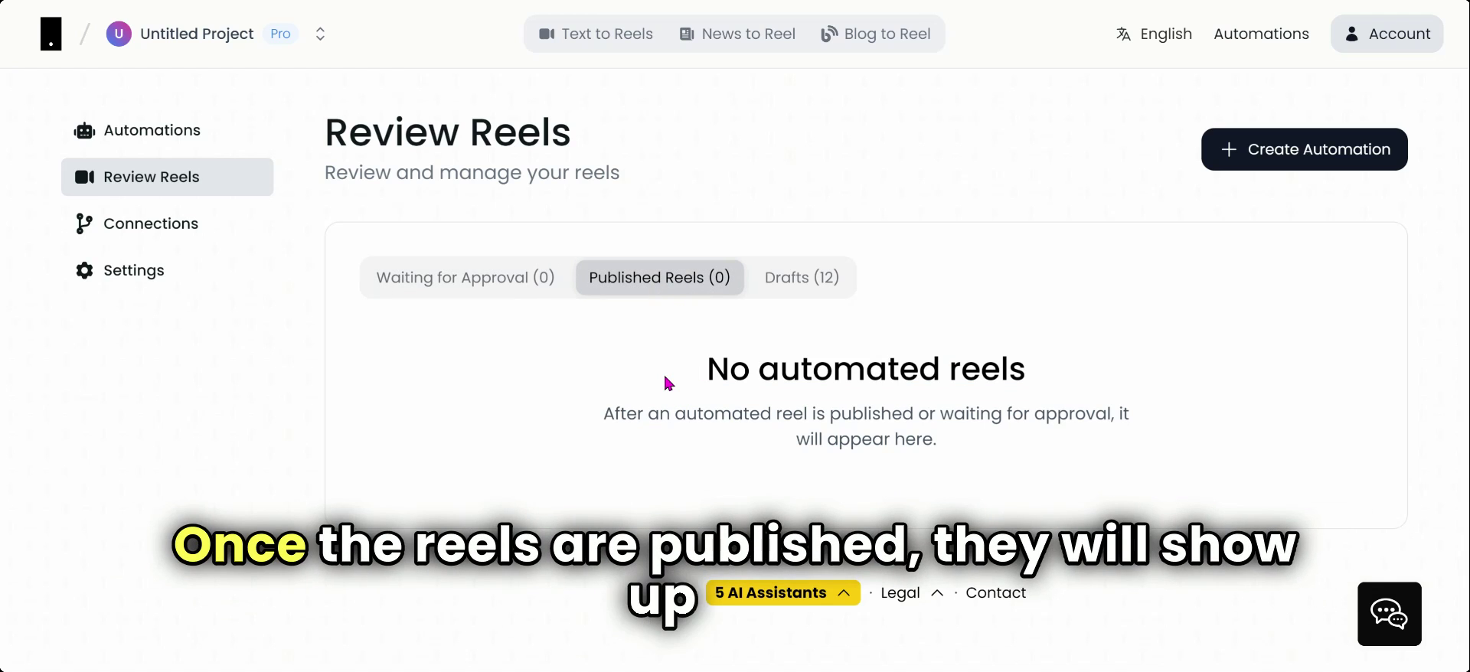
pyautogui.click(800, 279)
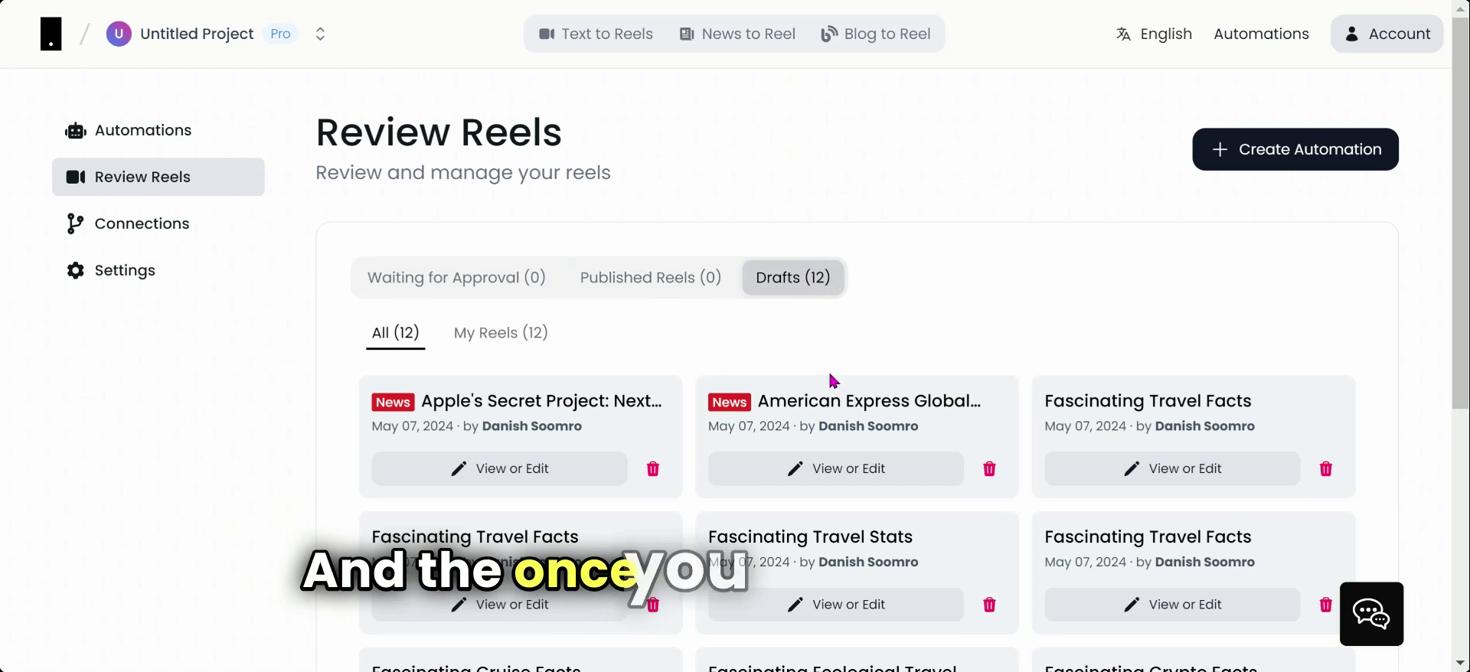
pyautogui.scroll(-1, 668, 379)
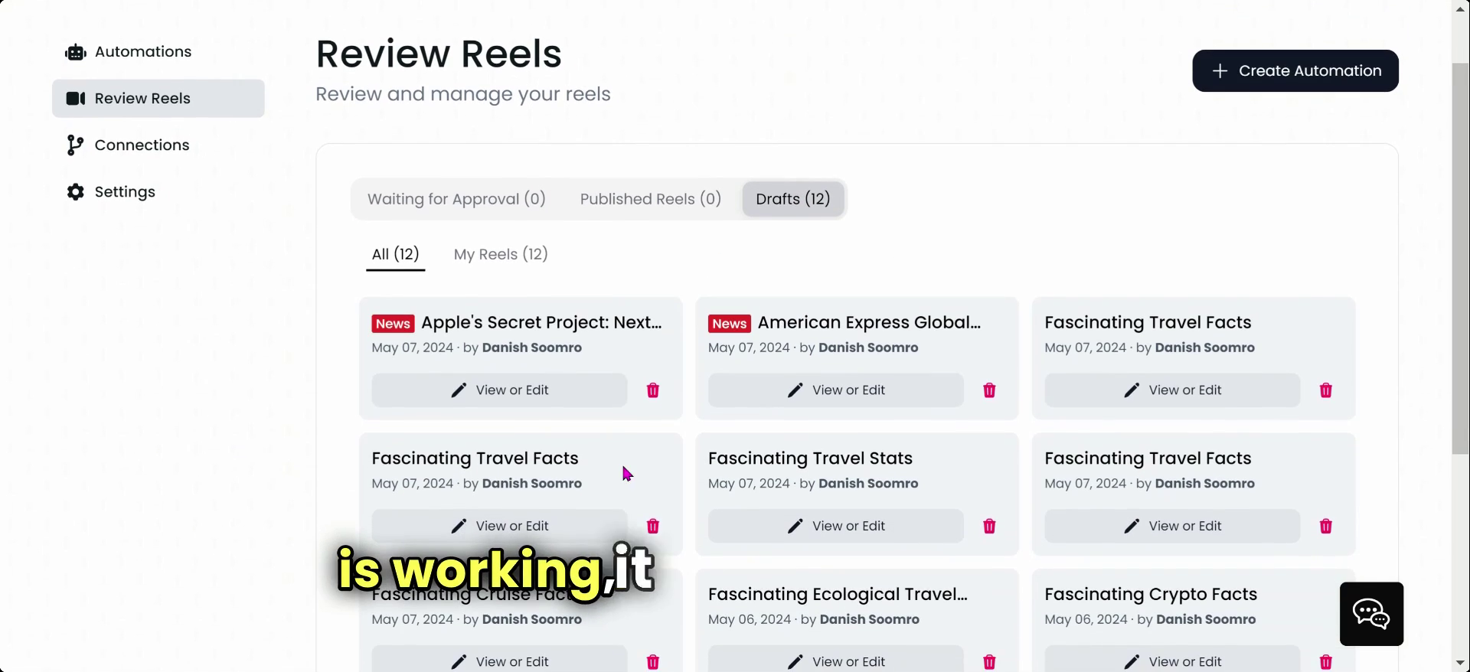
pyautogui.scroll(-1, 622, 472)
pyautogui.scroll(2, 623, 474)
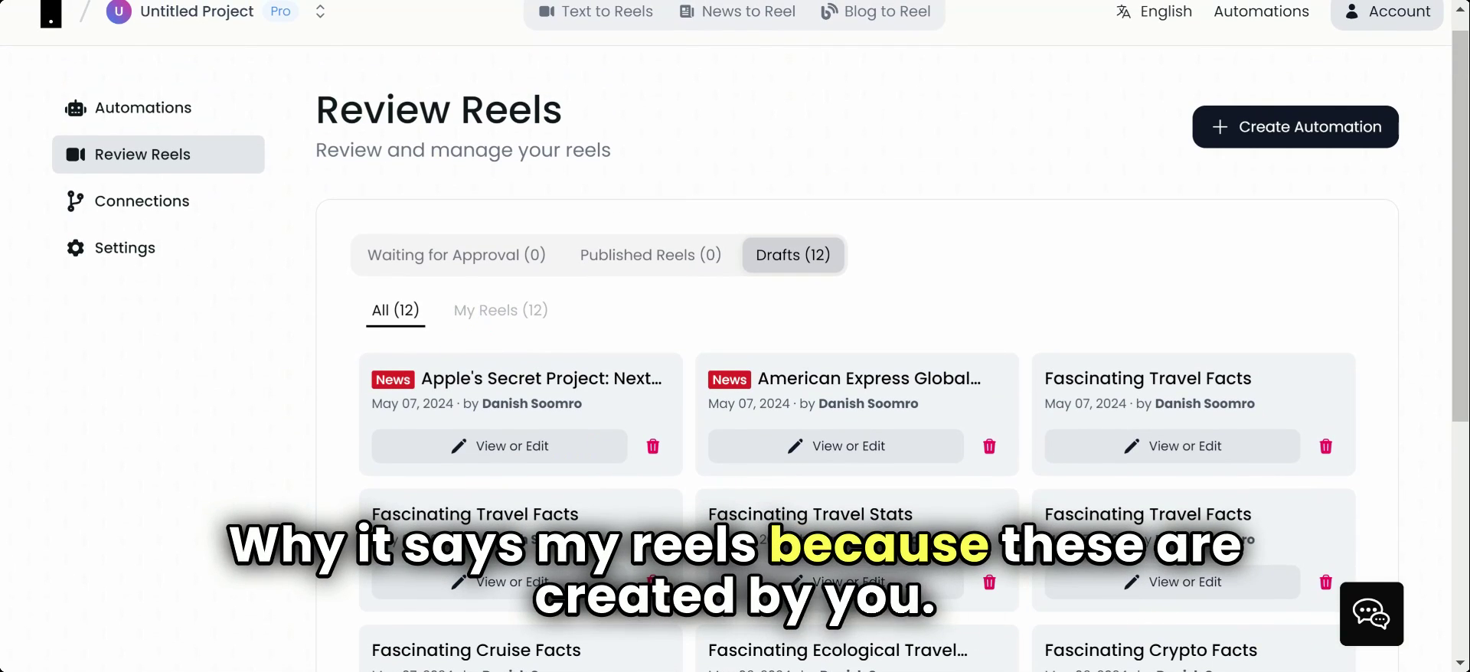
pyautogui.scroll(1, 554, 343)
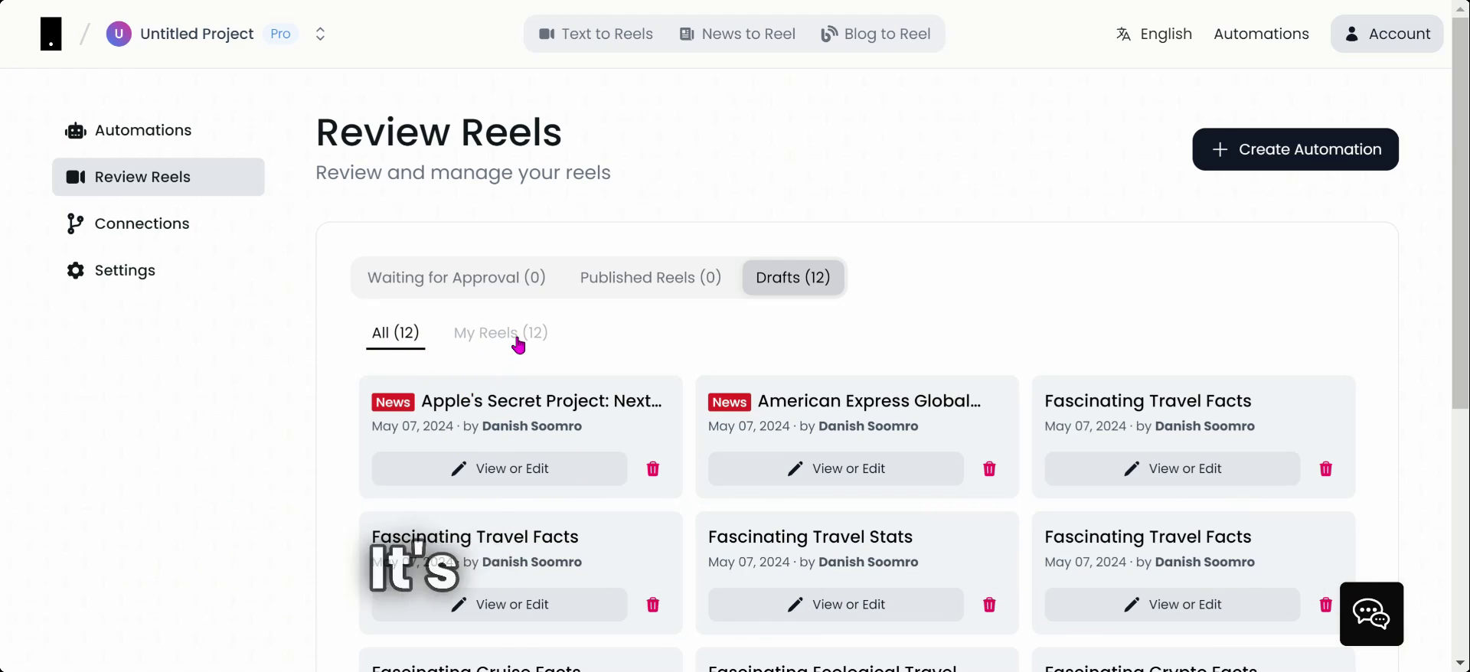
# Browse the Settings Collaborators tab, then the Businesses tab listing one business from 01 Feb 2024.
pyautogui.click(159, 274)
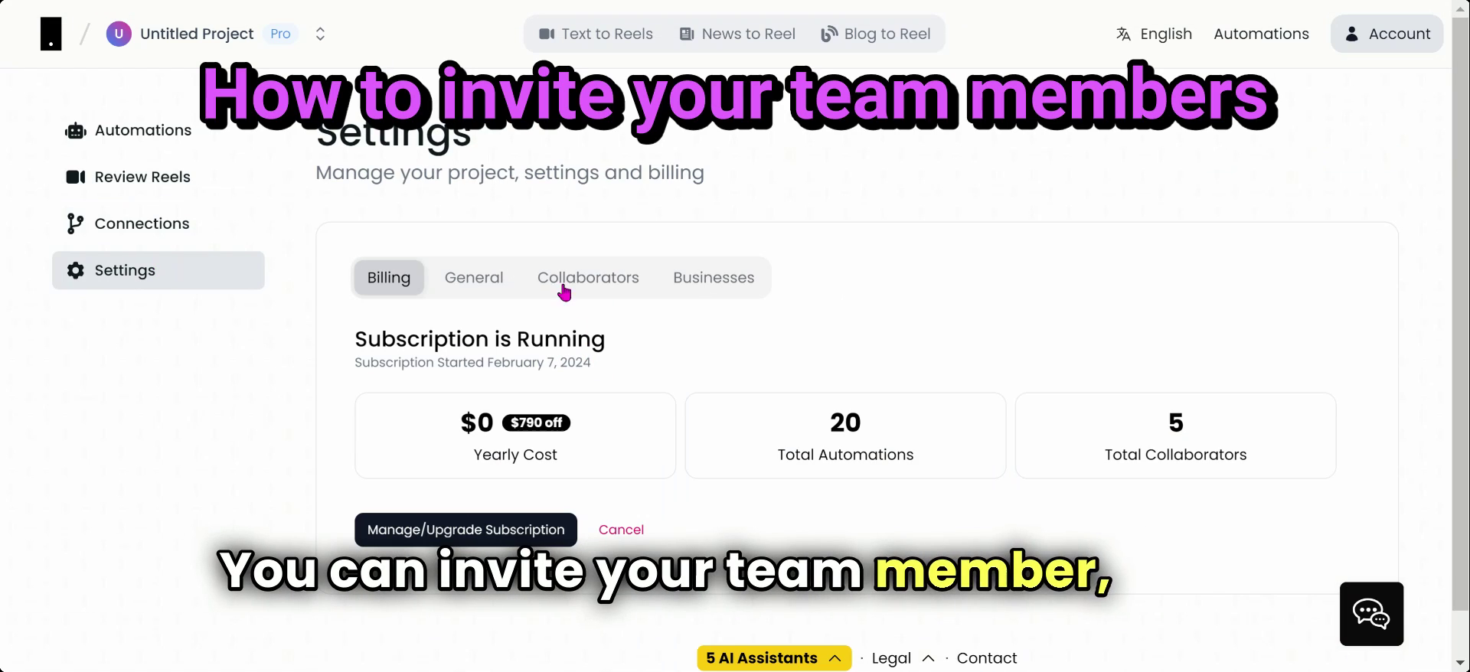
pyautogui.click(604, 288)
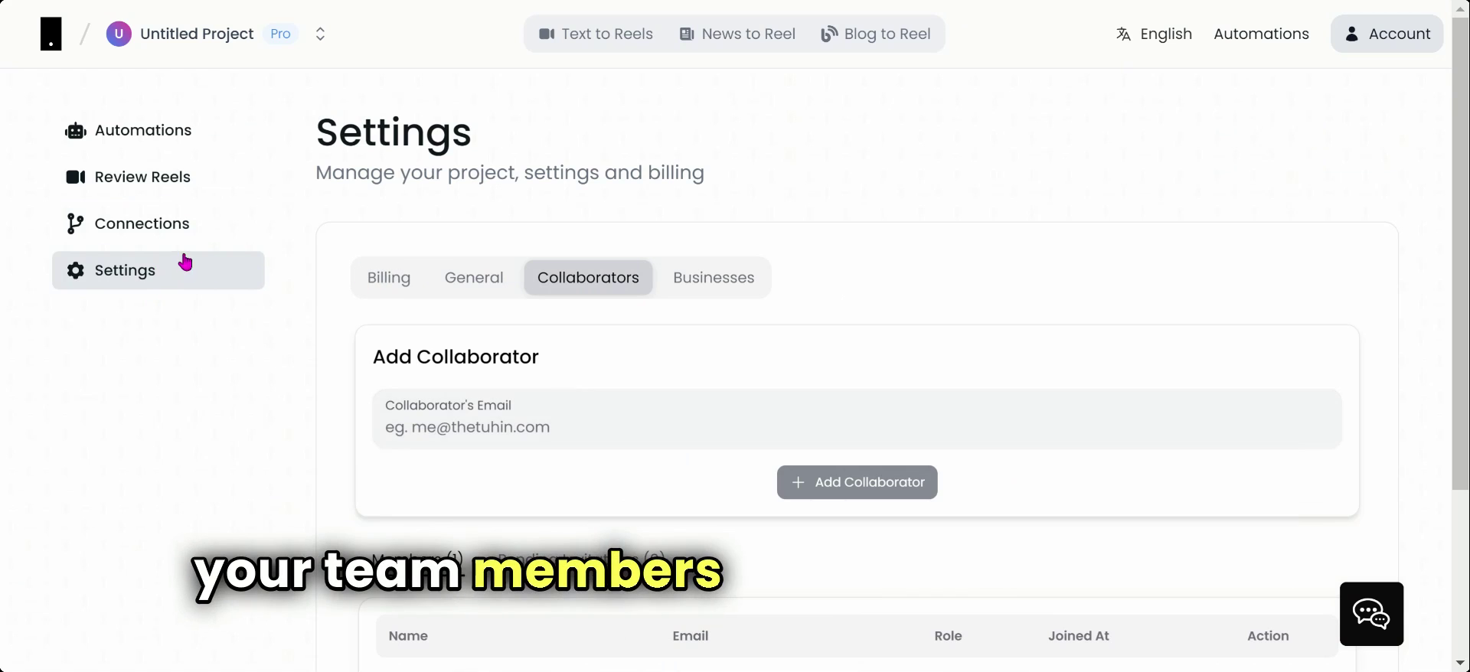
pyautogui.click(729, 276)
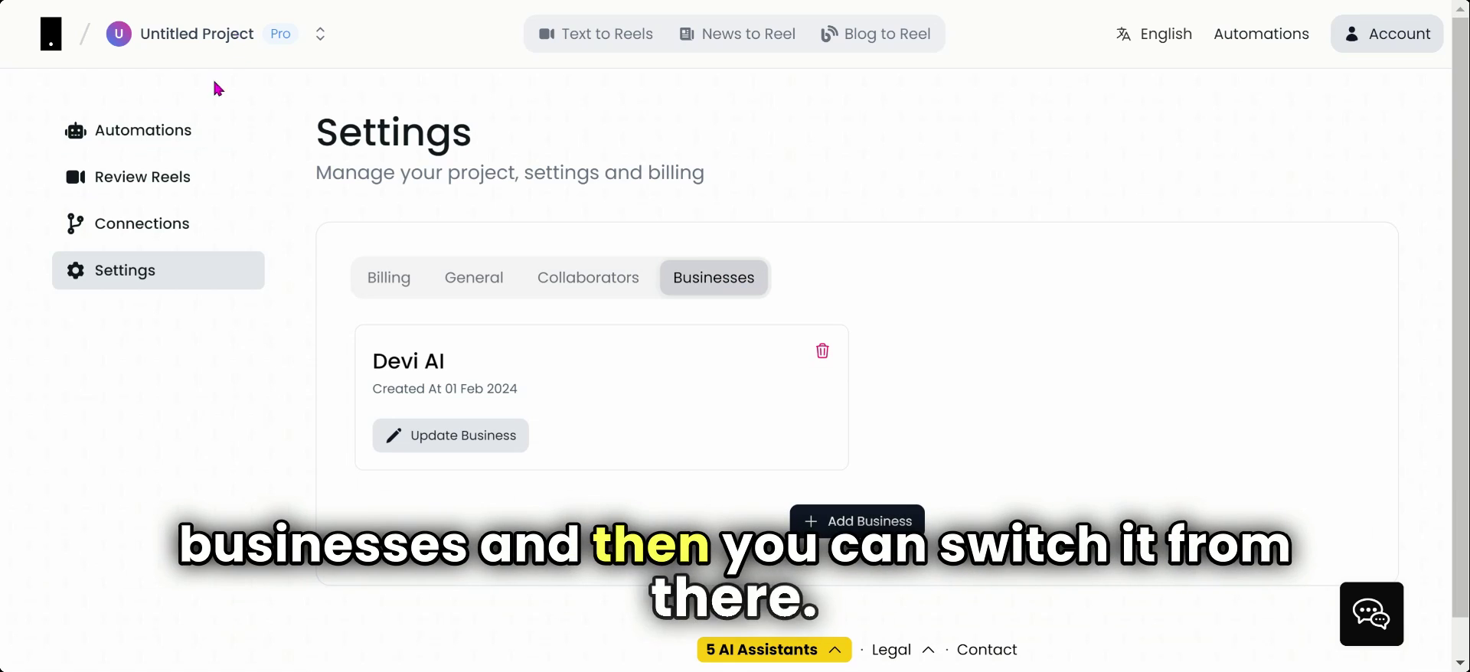
# Start a new automation with reel topic 'travel' in Español.
pyautogui.click(153, 138)
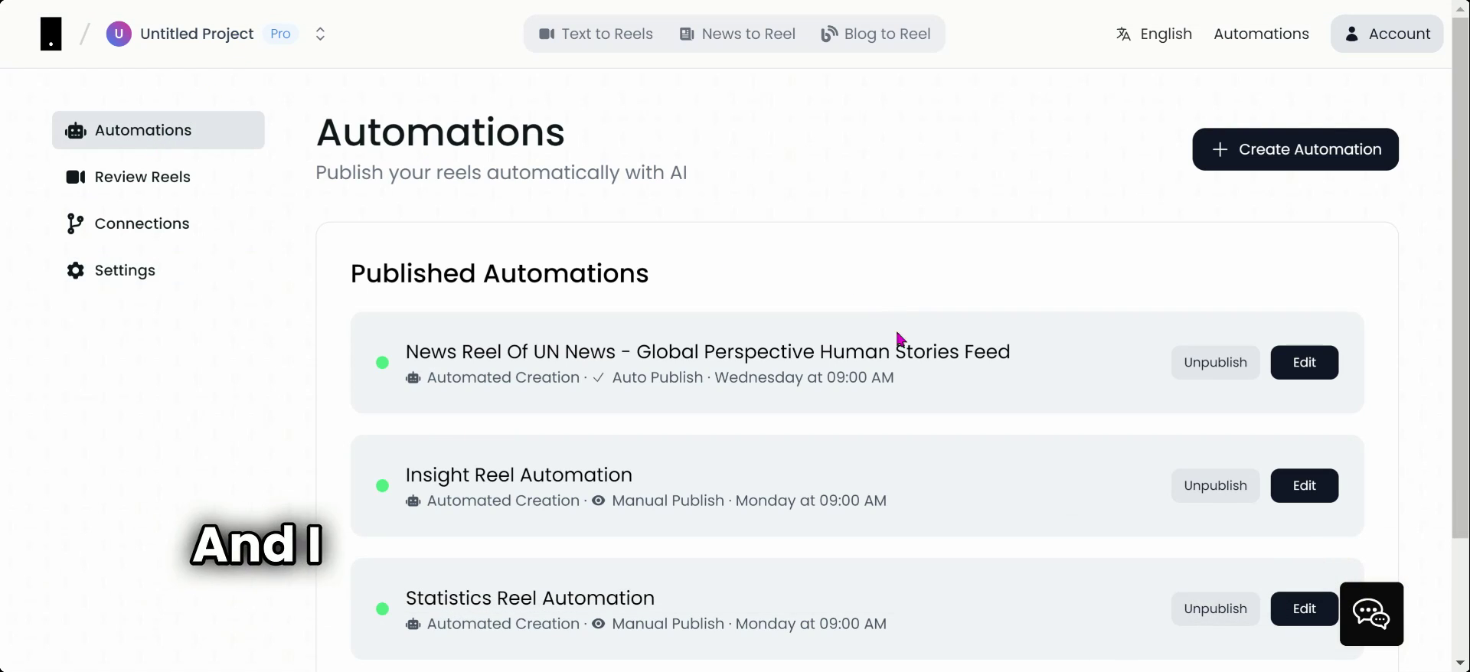
pyautogui.scroll(-1, 921, 377)
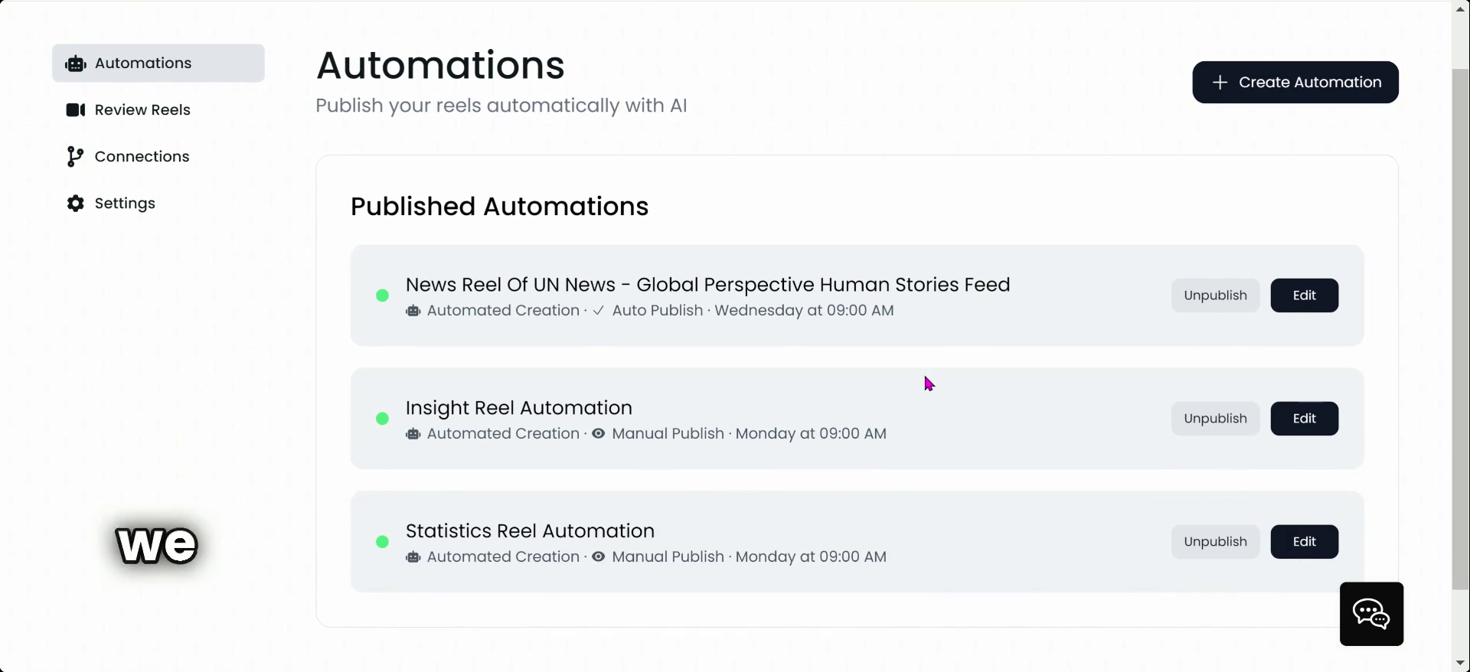
pyautogui.scroll(1, 926, 377)
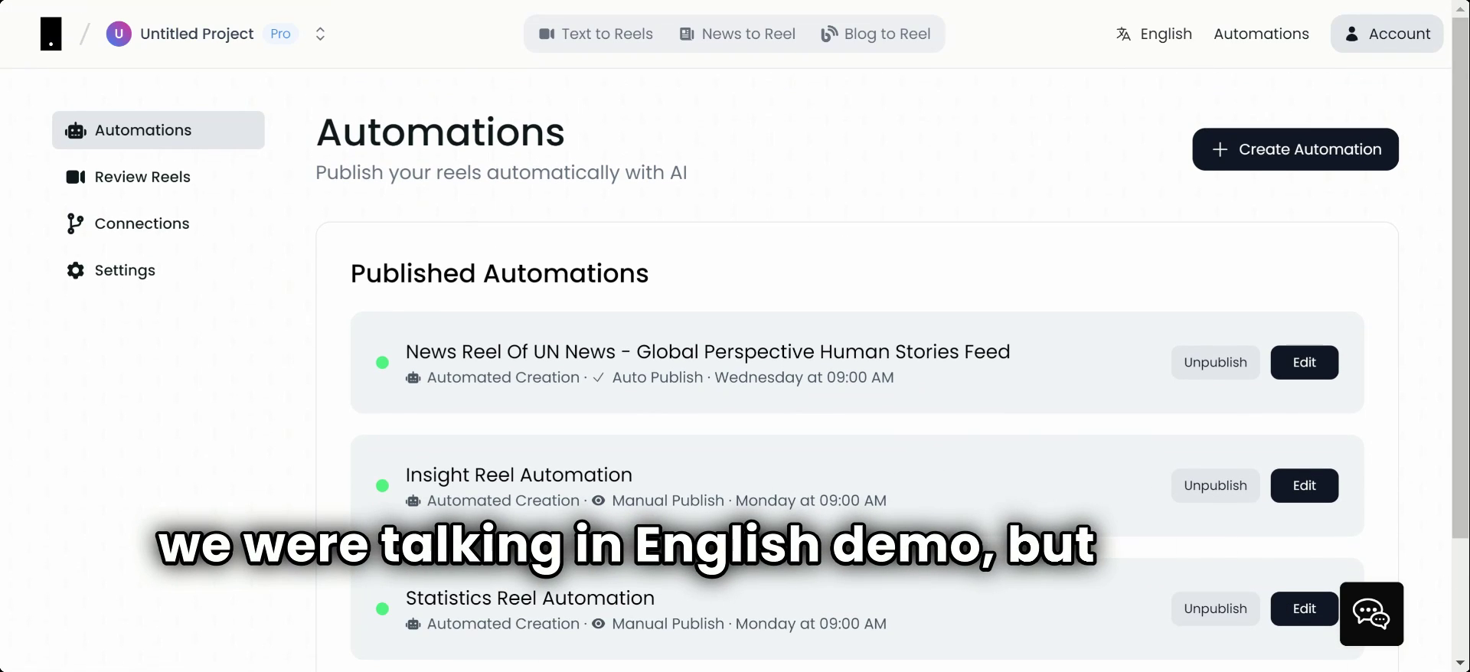
pyautogui.click(1283, 153)
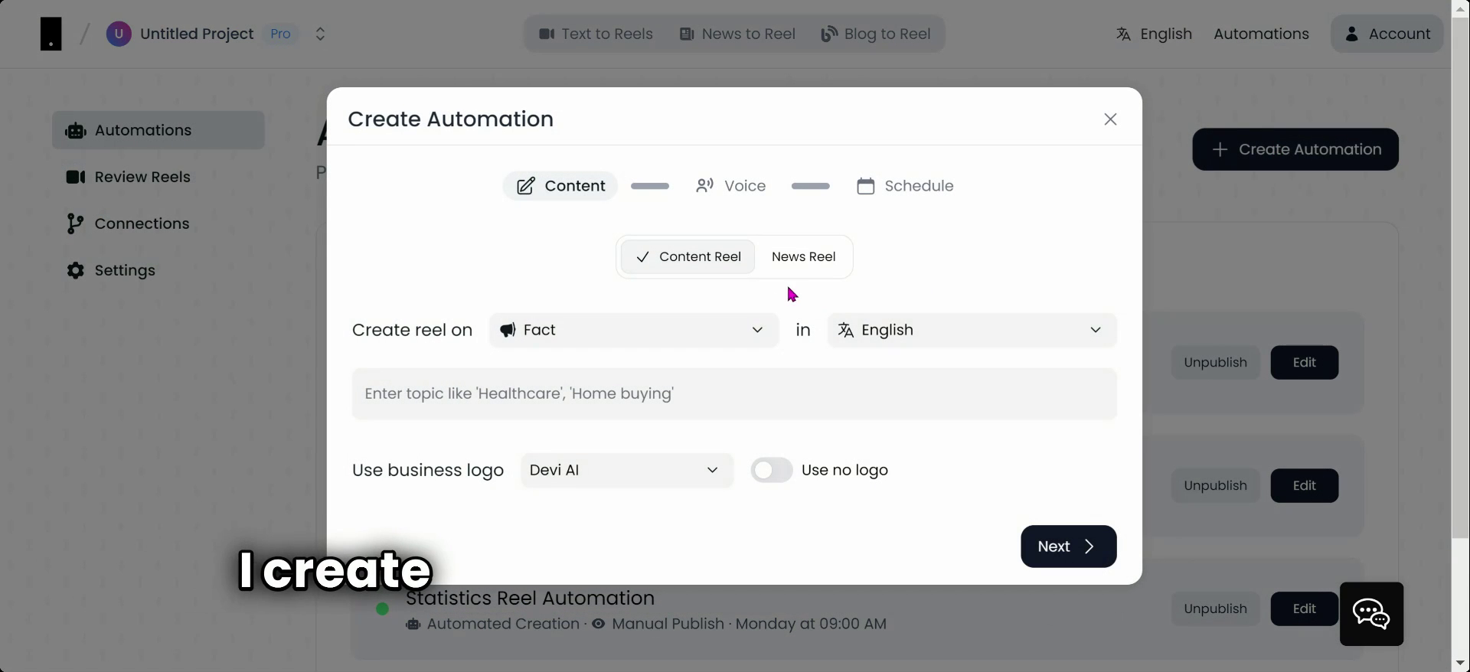
pyautogui.click(633, 408)
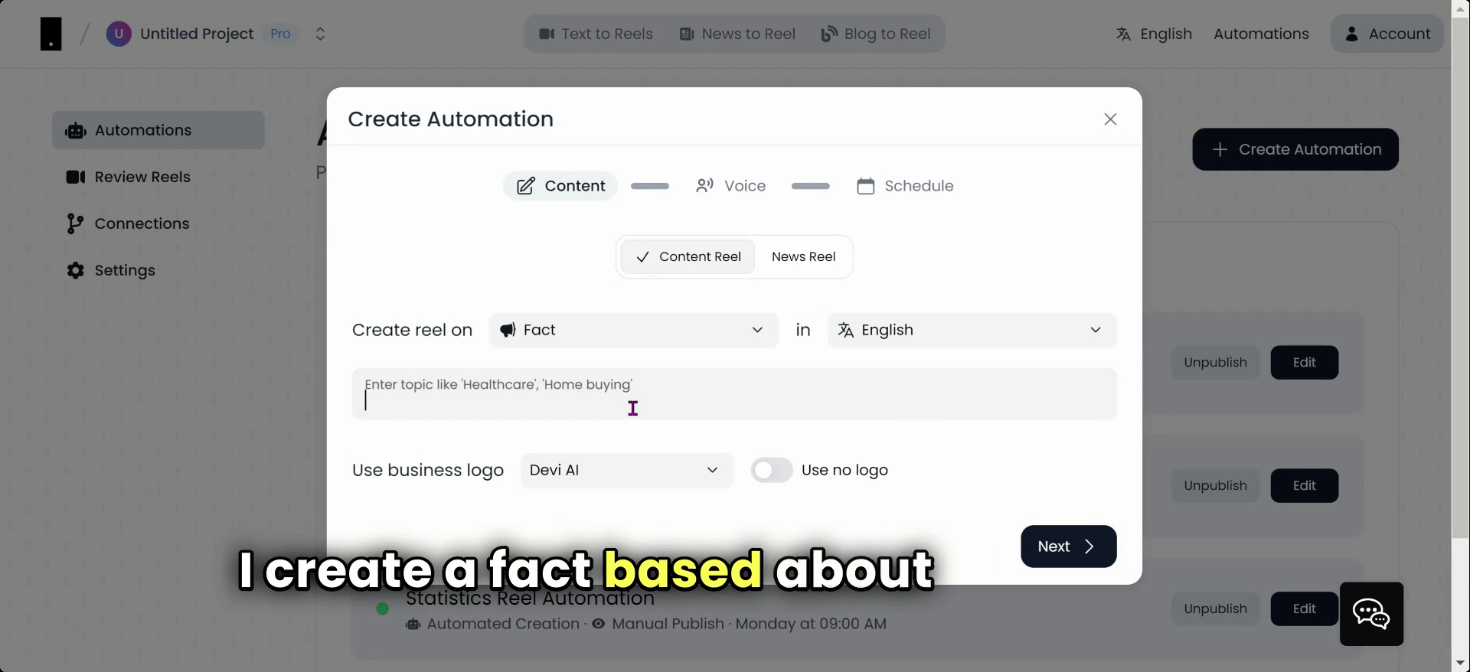
pyautogui.write('travel')
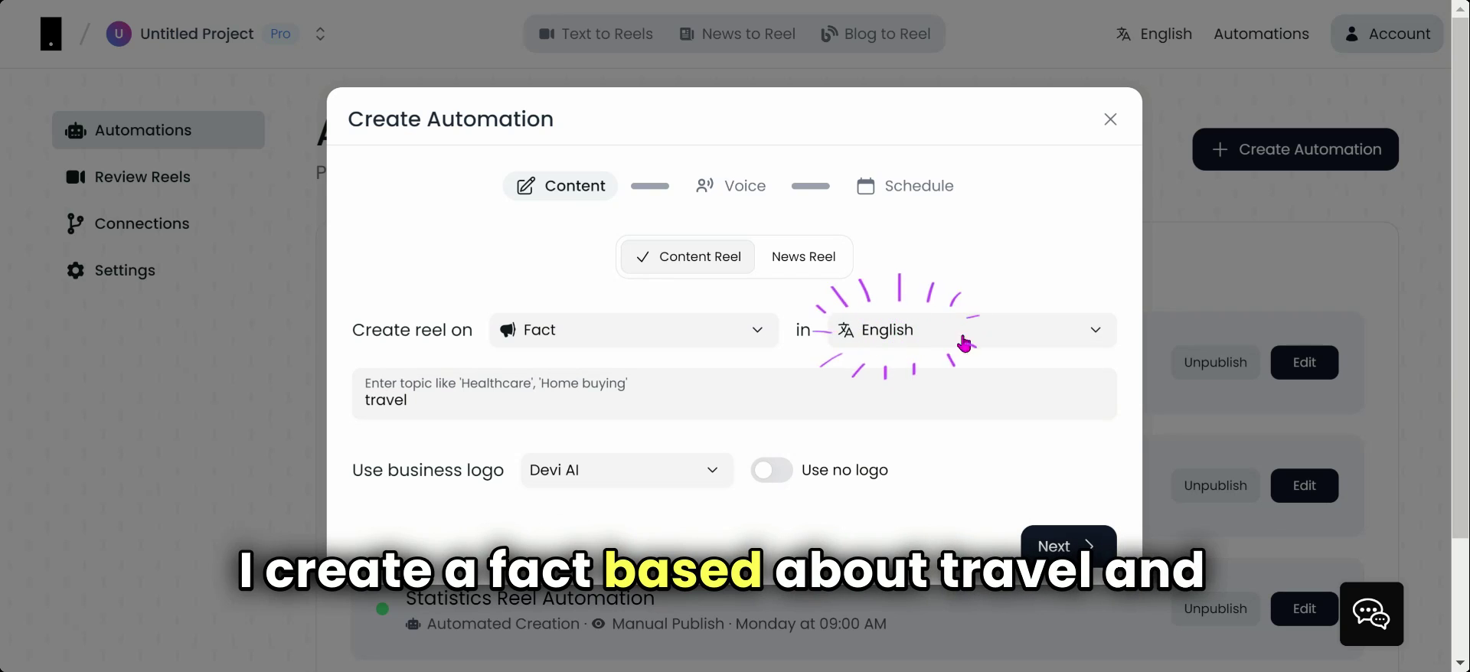
pyautogui.click(957, 351)
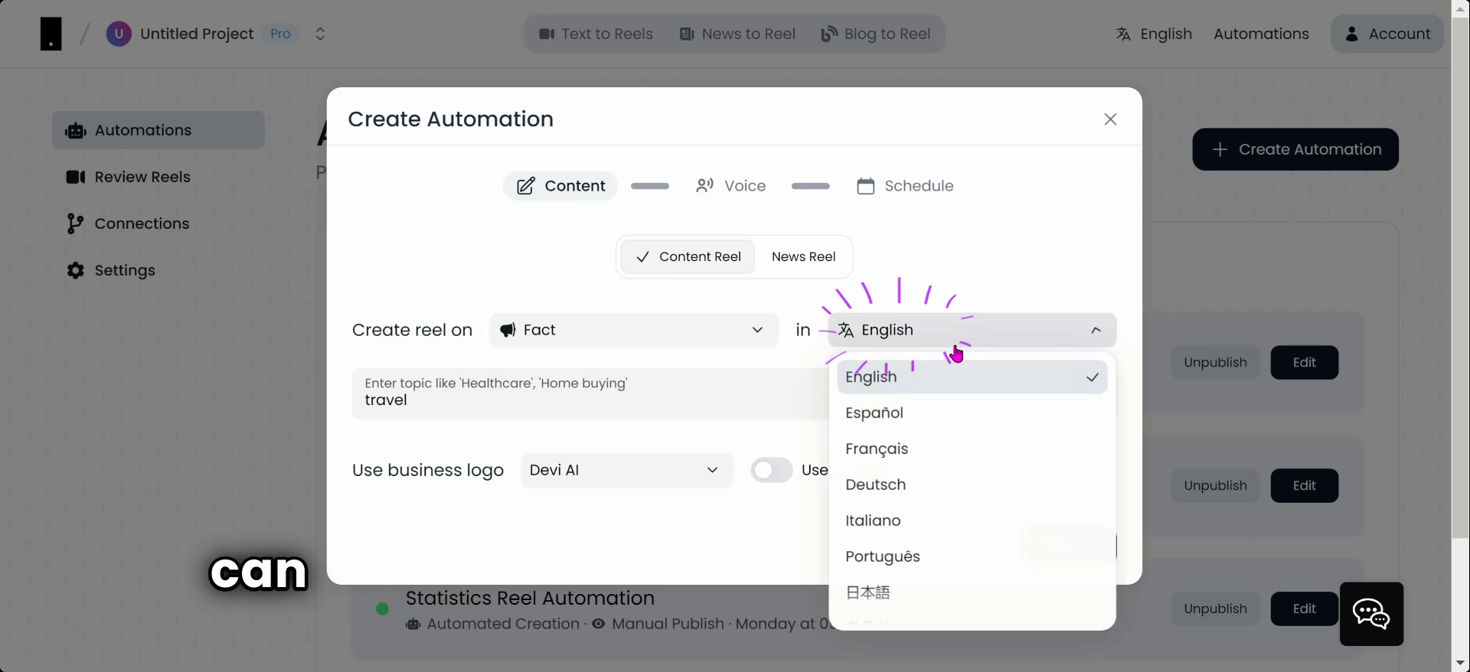
pyautogui.click(911, 420)
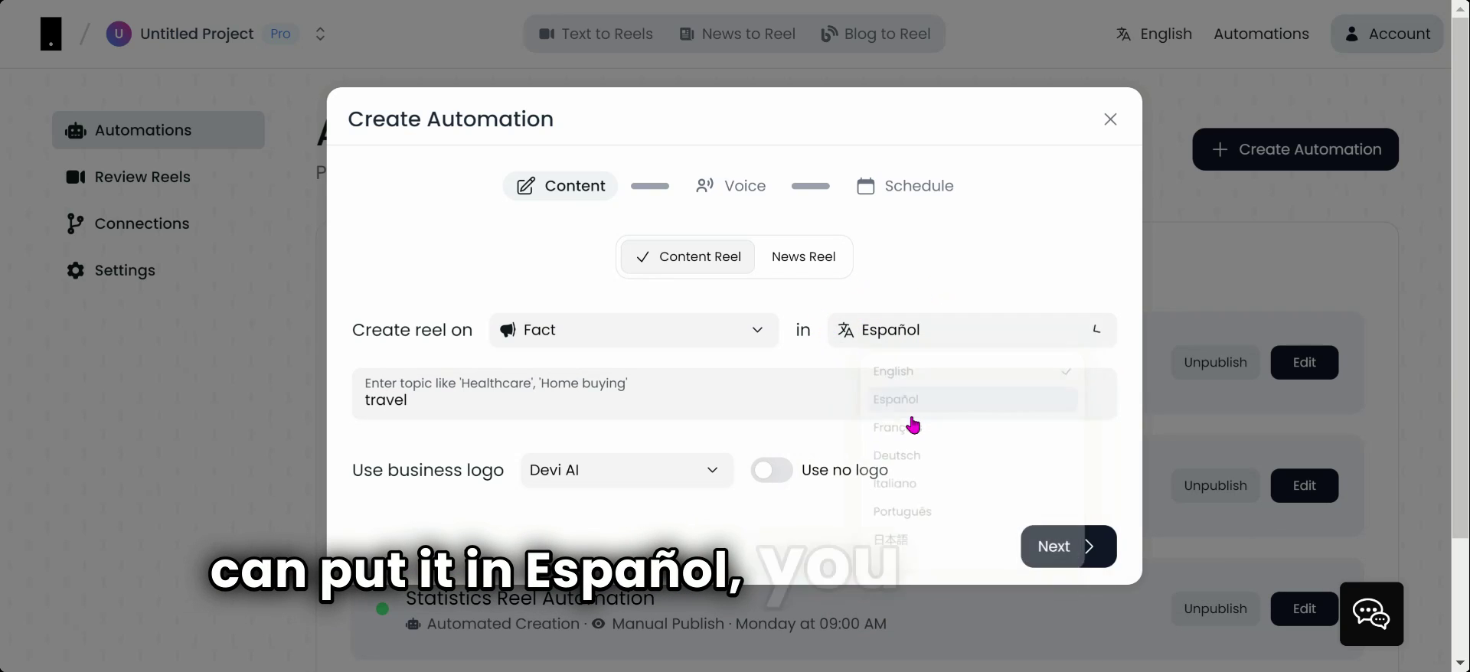
pyautogui.click(1056, 549)
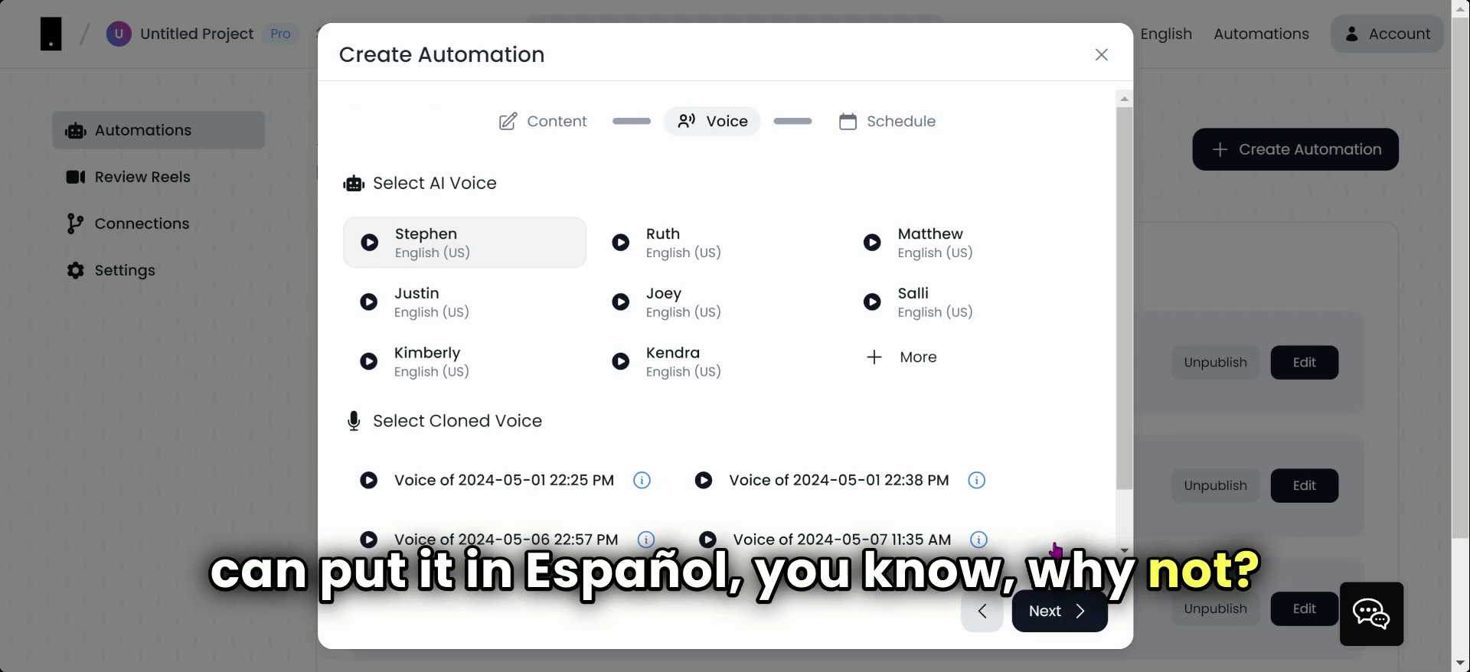
pyautogui.click(863, 536)
pyautogui.click(1059, 610)
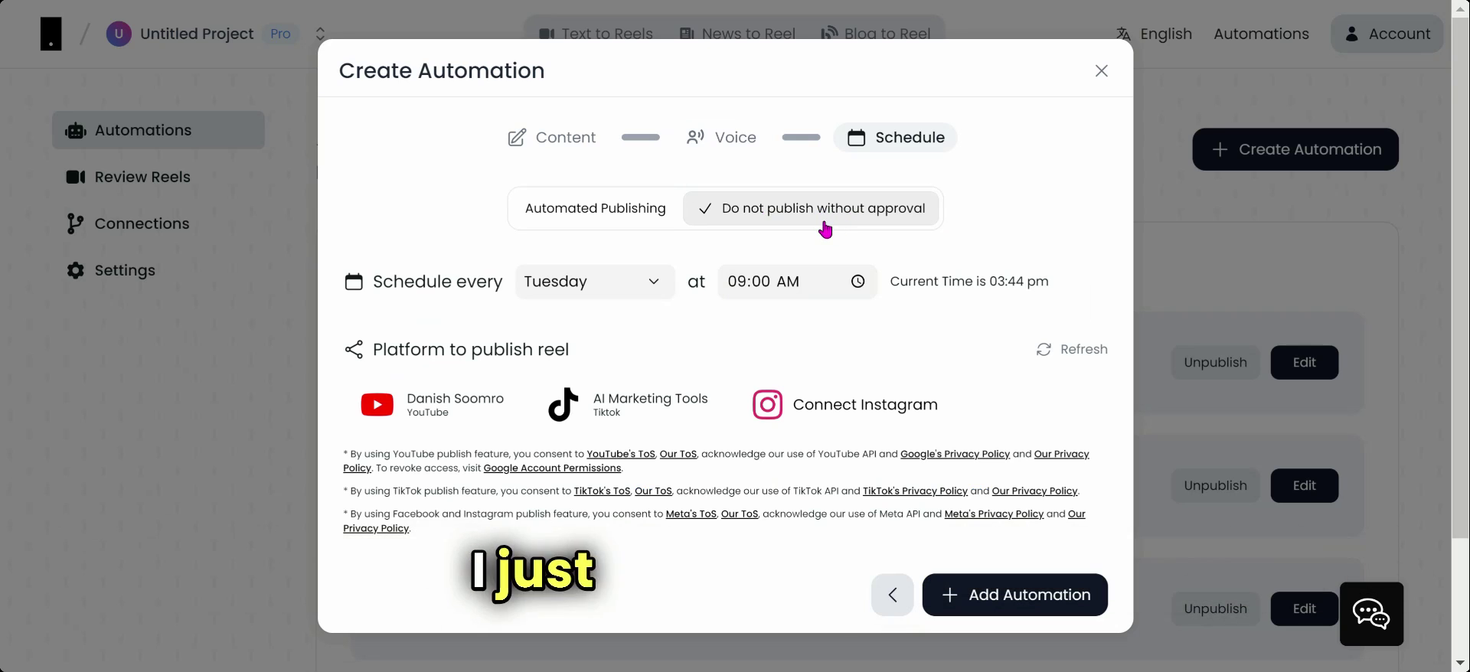
pyautogui.click(615, 304)
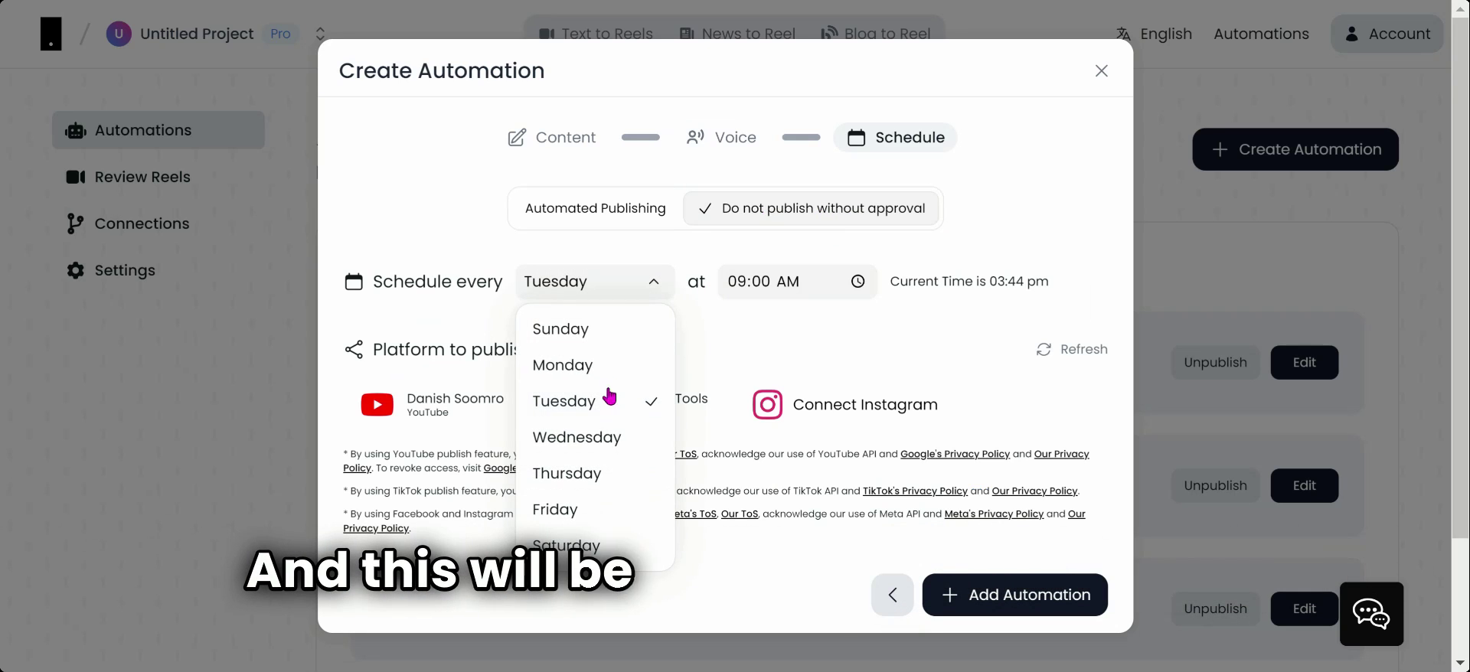
pyautogui.click(601, 472)
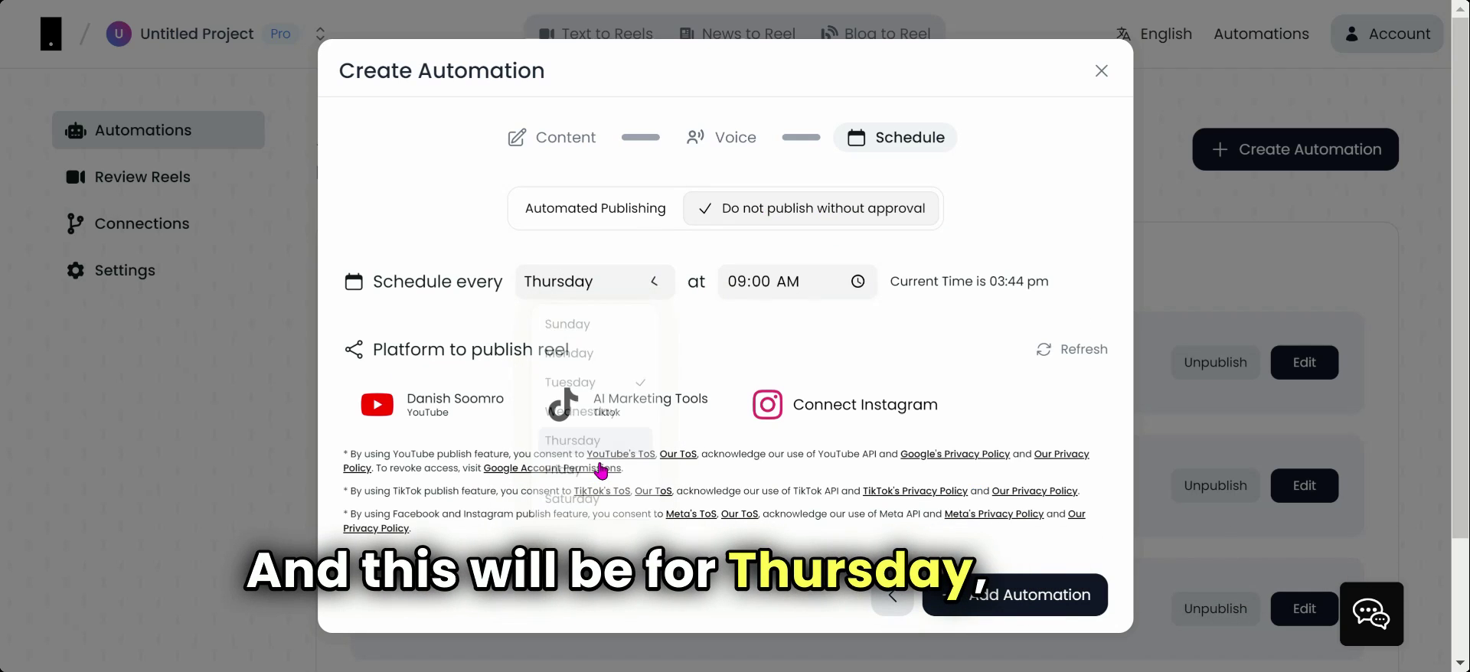
pyautogui.click(429, 409)
pyautogui.click(855, 573)
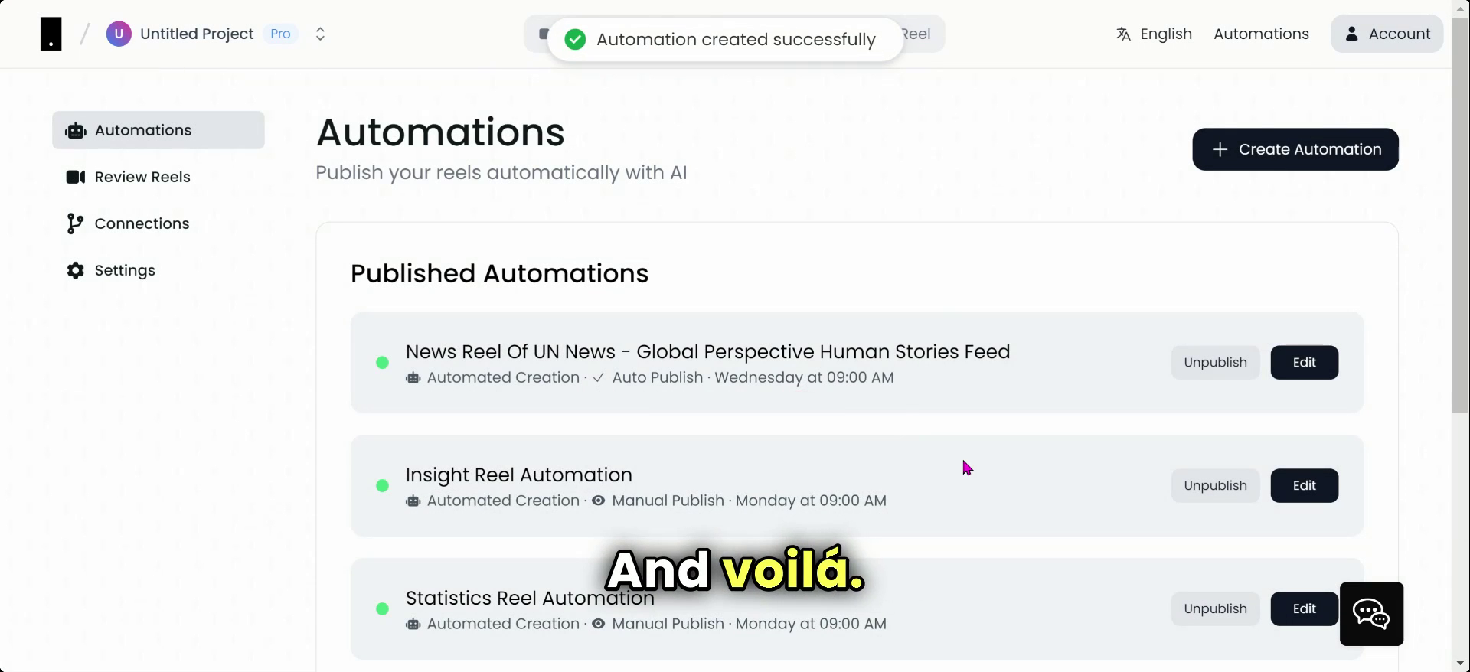
# Make the unpublished Fact Reel Automation live and check it tops Published Automations.
pyautogui.scroll(-2, 964, 459)
pyautogui.scroll(-4, 965, 466)
pyautogui.click(1170, 461)
pyautogui.scroll(-4, 813, 388)
pyautogui.scroll(1, 811, 380)
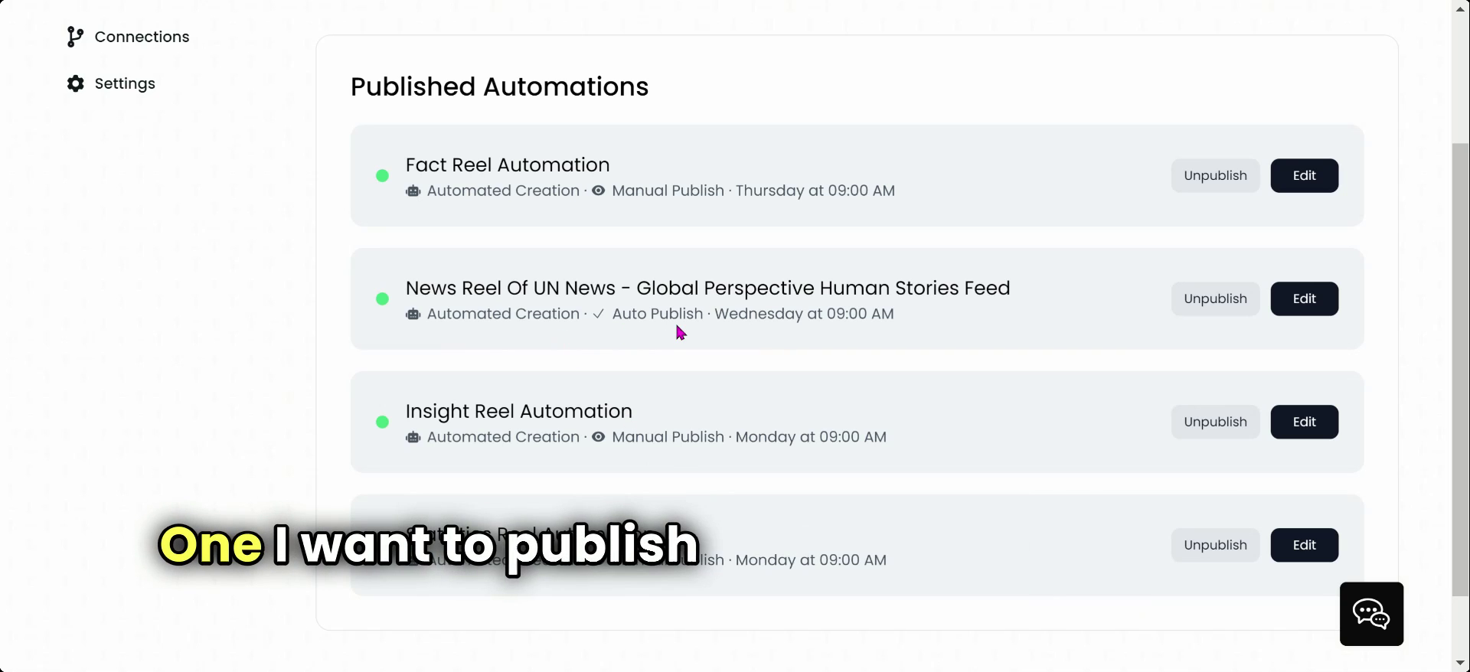
pyautogui.scroll(1, 772, 321)
pyautogui.scroll(2, 774, 327)
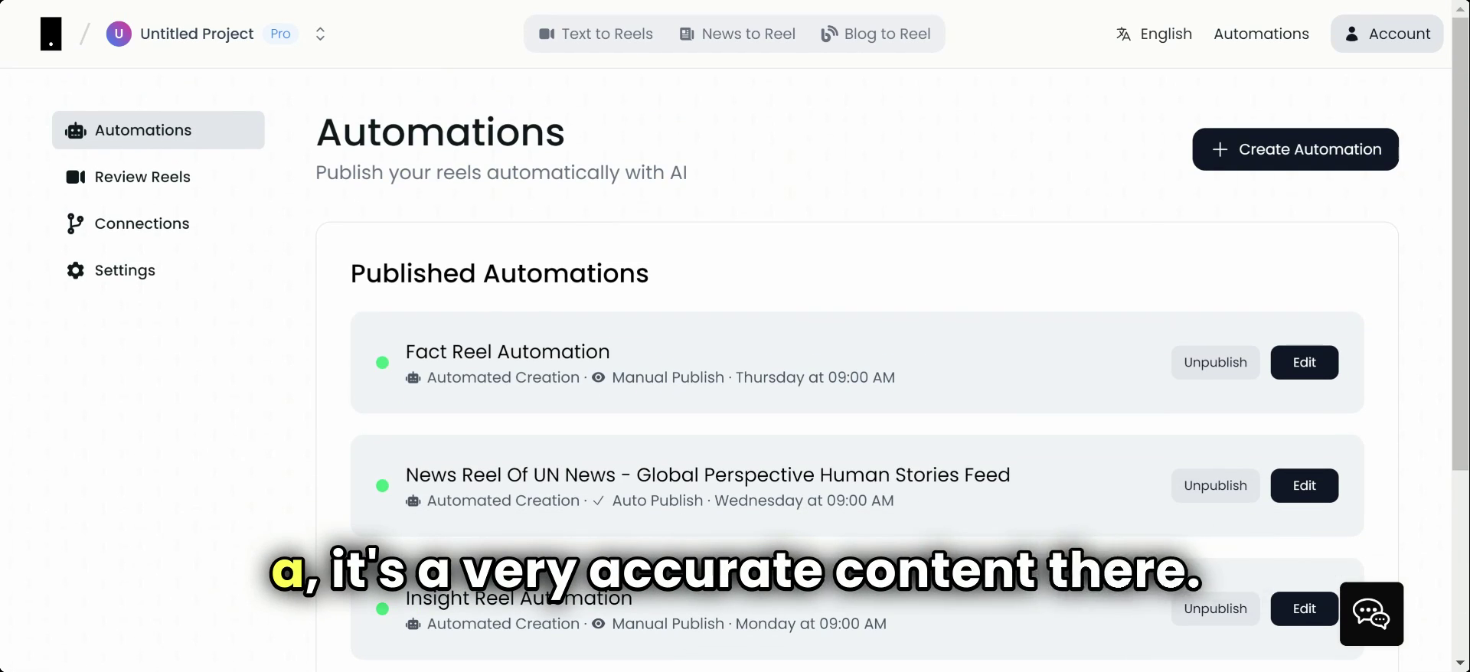
pyautogui.scroll(-3, 858, 337)
pyautogui.scroll(3, 858, 337)
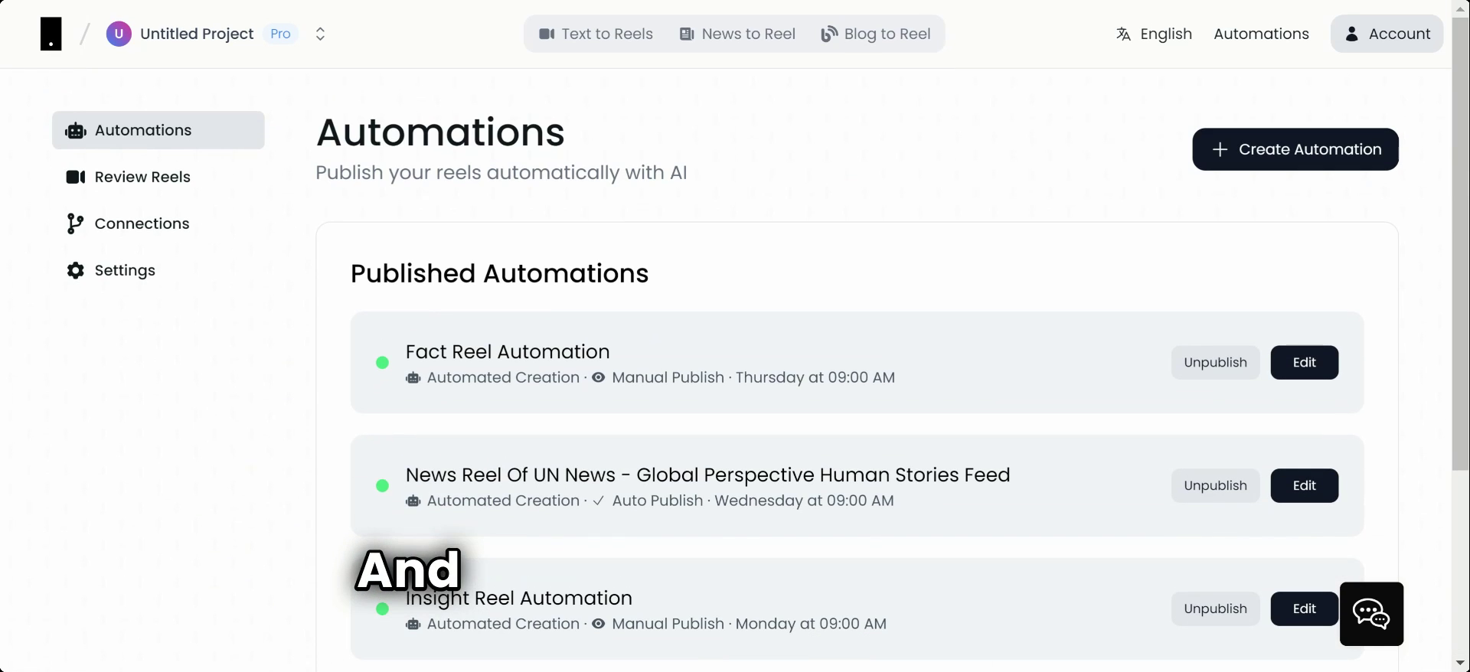